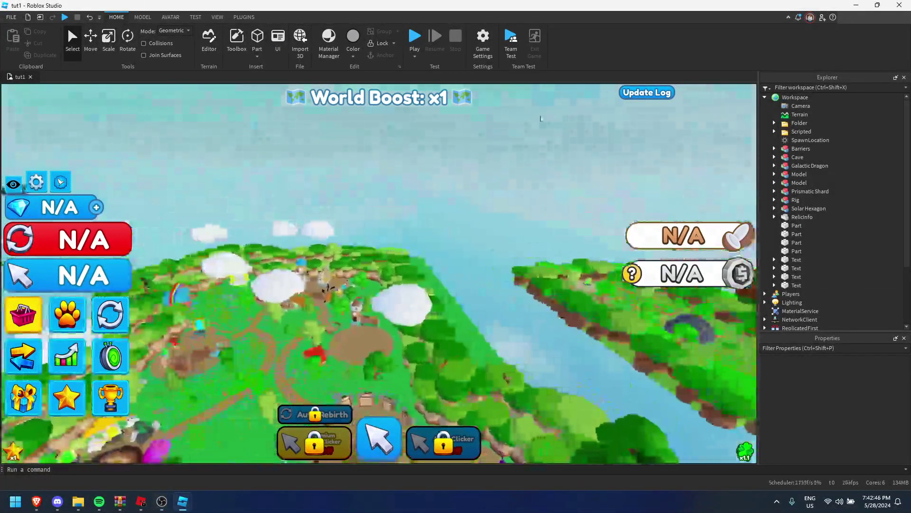
Review the Security options in the game settings, including HTTP requests and Studio access to API services, leaving them as they are
{"action": "key", "text": "d"}
{"action": "right_click_drag", "start_coordinate": [413, 211], "coordinate": [414, 211]}
{"action": "key", "text": "w"}
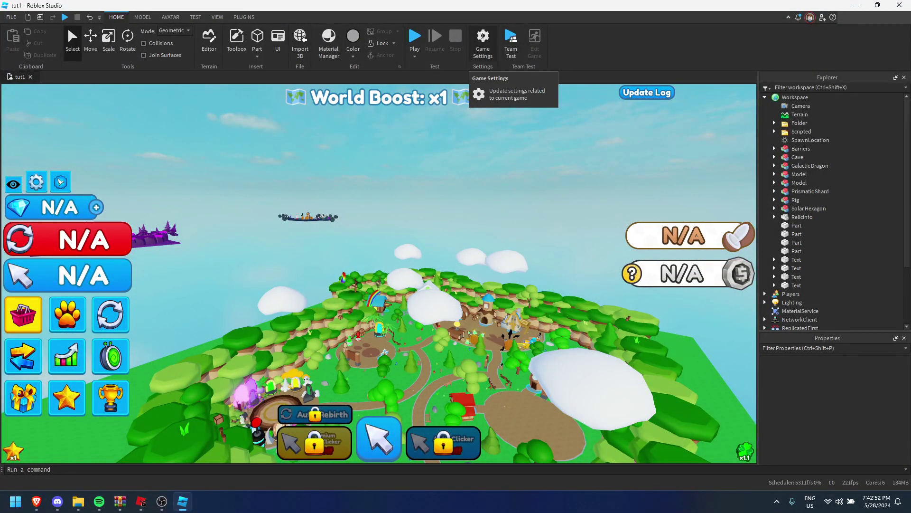
{"action": "left_click", "coordinate": [483, 36]}
{"action": "left_click", "coordinate": [256, 211]}
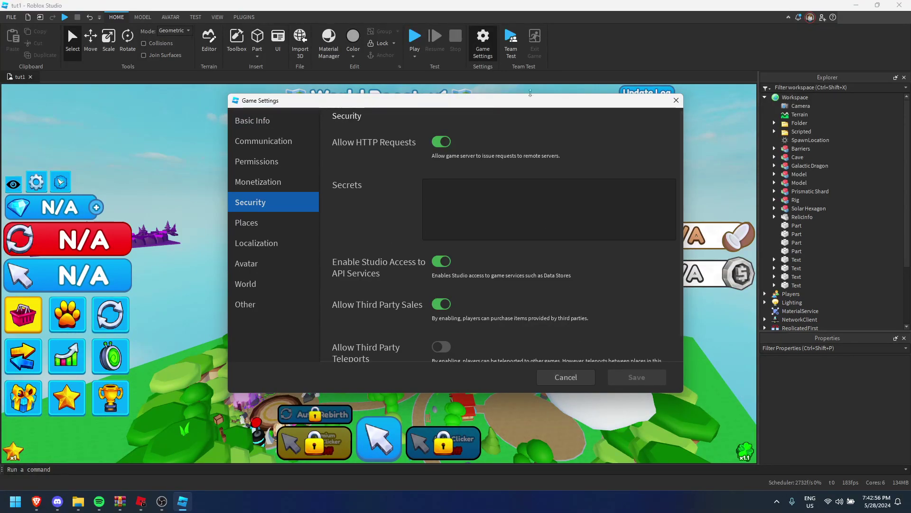
{"action": "left_click", "coordinate": [566, 377]}
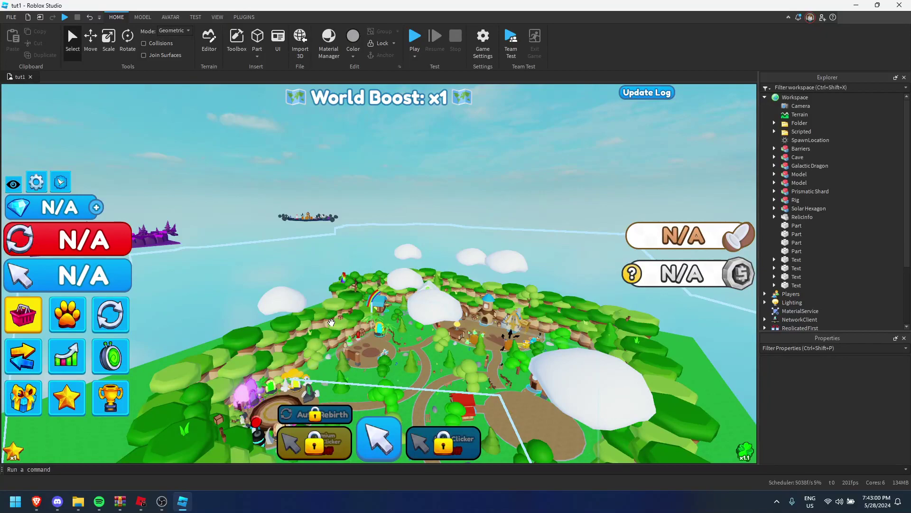
Switch to Discord and look over the Code_system.rbxm and PlayerData.rbxm files and their instructions in the uncopylock channel
{"action": "left_click", "coordinate": [57, 501]}
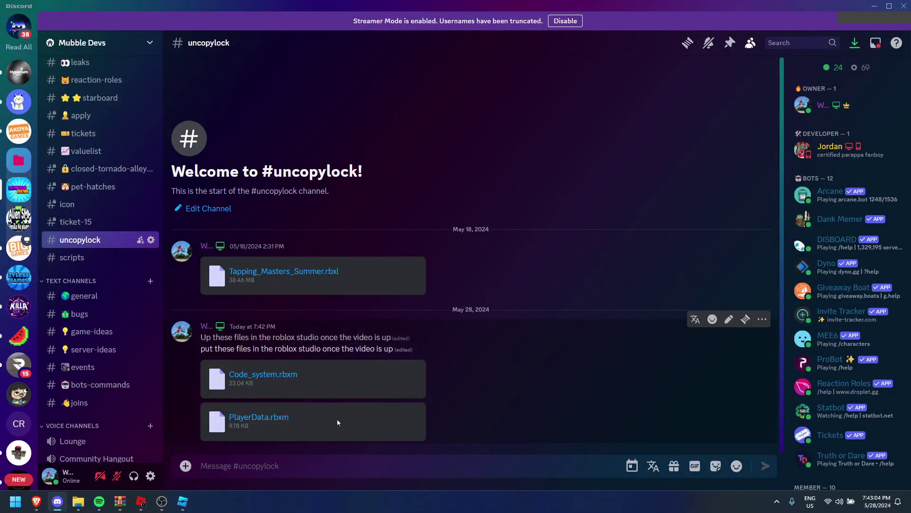
{"action": "left_click_drag", "start_coordinate": [202, 349], "coordinate": [388, 352]}
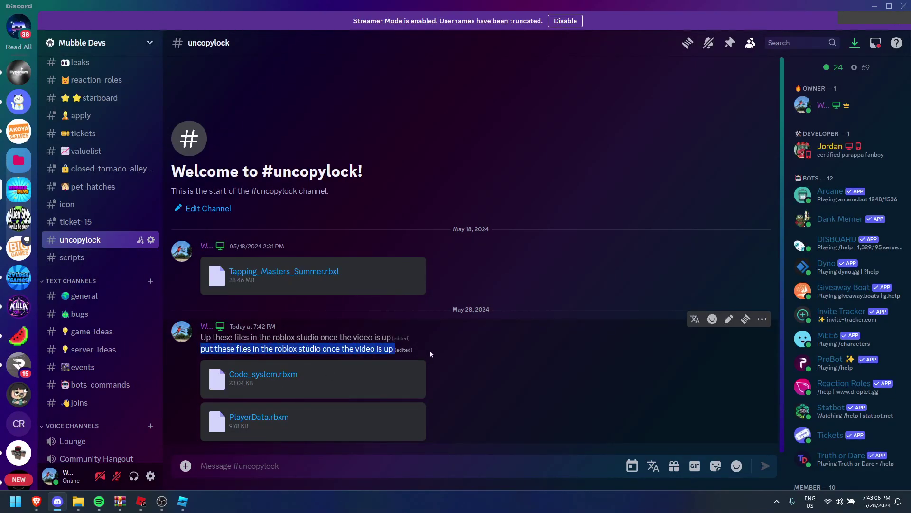
{"action": "left_click", "coordinate": [427, 359]}
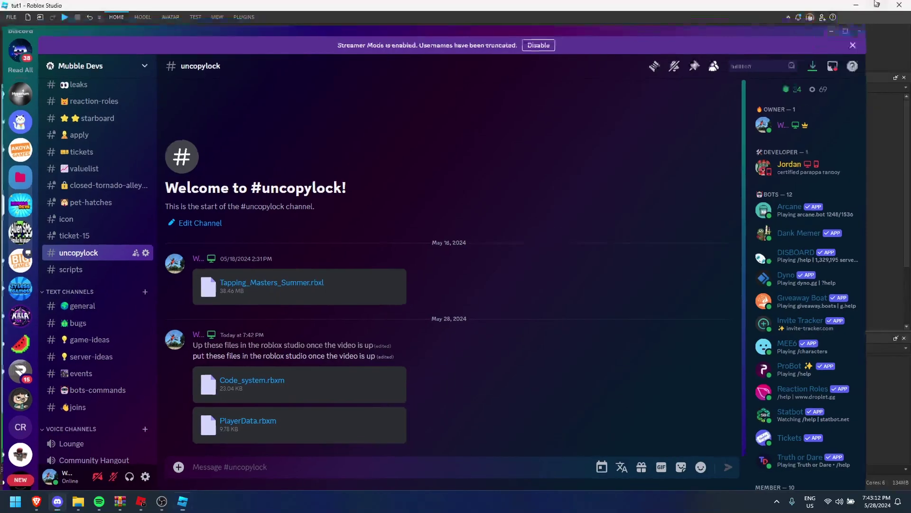
{"action": "left_click", "coordinate": [876, 5]}
In File Explorer's New folder, delete Code system.rbxmx, and insert Code system.rbxm and PlayerData.rbxm into the tut1 place in Roblox Studio
{"action": "left_click", "coordinate": [79, 501]}
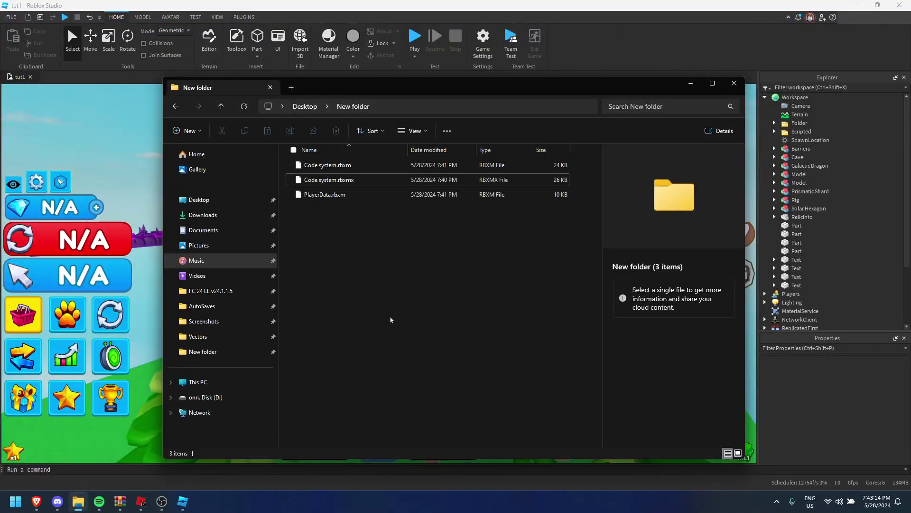
{"action": "left_click", "coordinate": [327, 180]}
{"action": "key", "text": "Delete"}
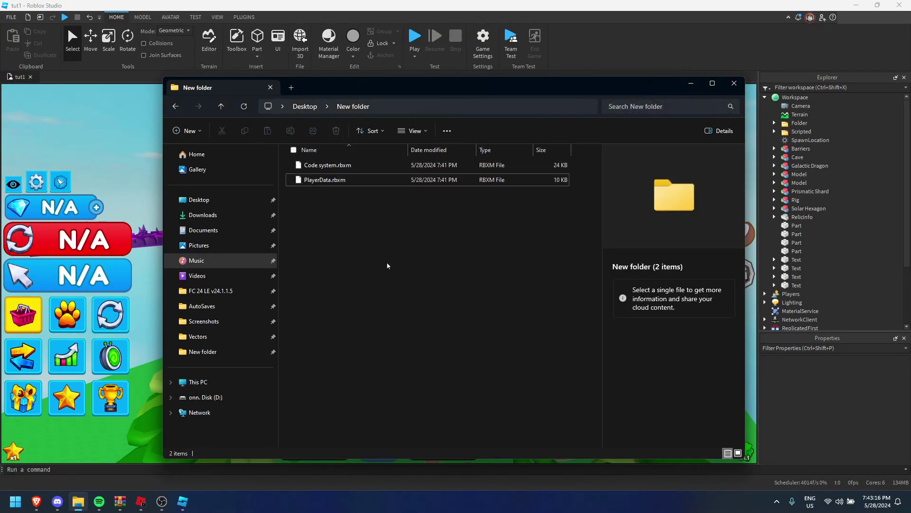
{"action": "left_click_drag", "start_coordinate": [376, 251], "coordinate": [113, 179]}
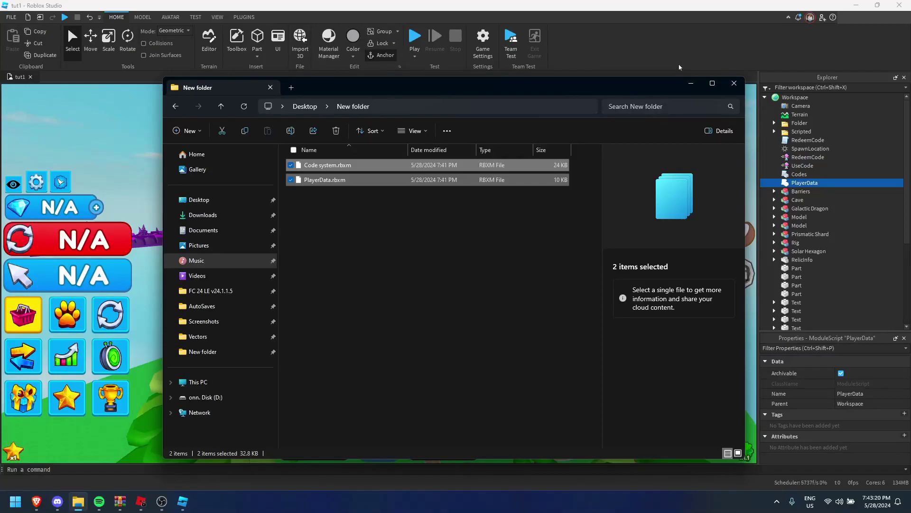
{"action": "left_click", "coordinate": [691, 83]}
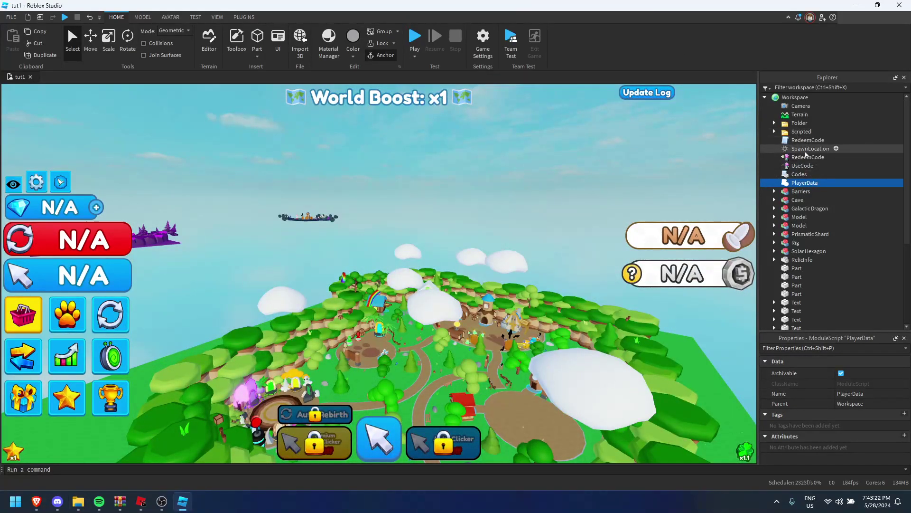
Move the RedeemCode and UseCode remote functions from Workspace into the Functions folder of ReplicatedStorage
{"action": "left_click", "coordinate": [801, 141]}
{"action": "left_click", "coordinate": [802, 157]}
{"action": "left_click", "coordinate": [799, 166]}
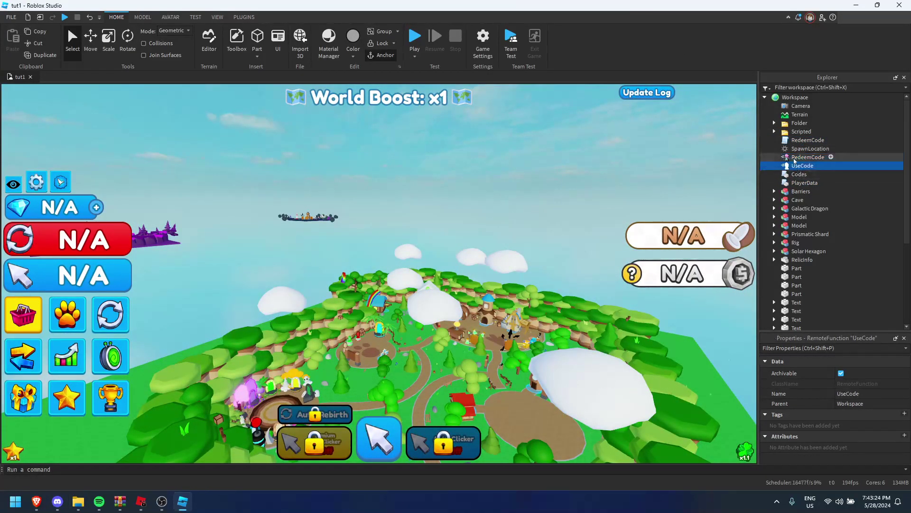
{"action": "left_click", "coordinate": [795, 158], "text": "ctrl"}
{"action": "key", "text": "ctrl+x"}
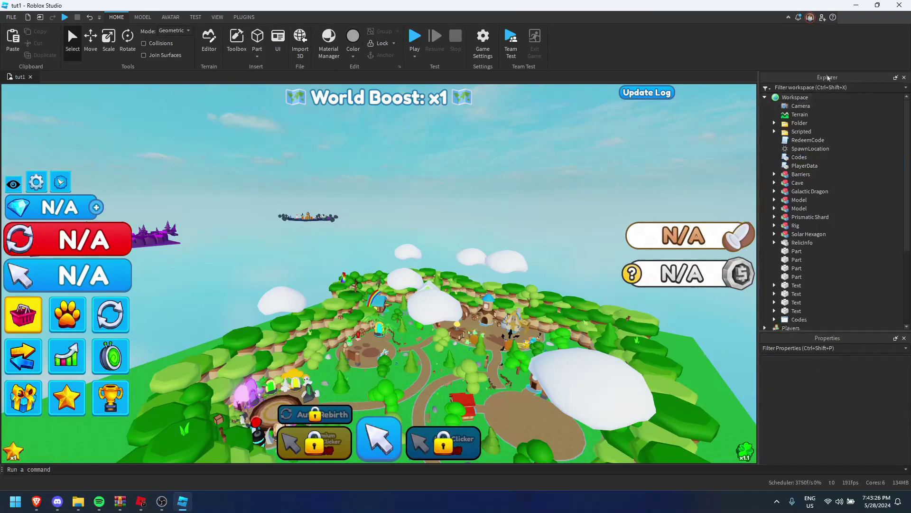
{"action": "left_click", "coordinate": [765, 96]}
{"action": "left_click", "coordinate": [765, 149]}
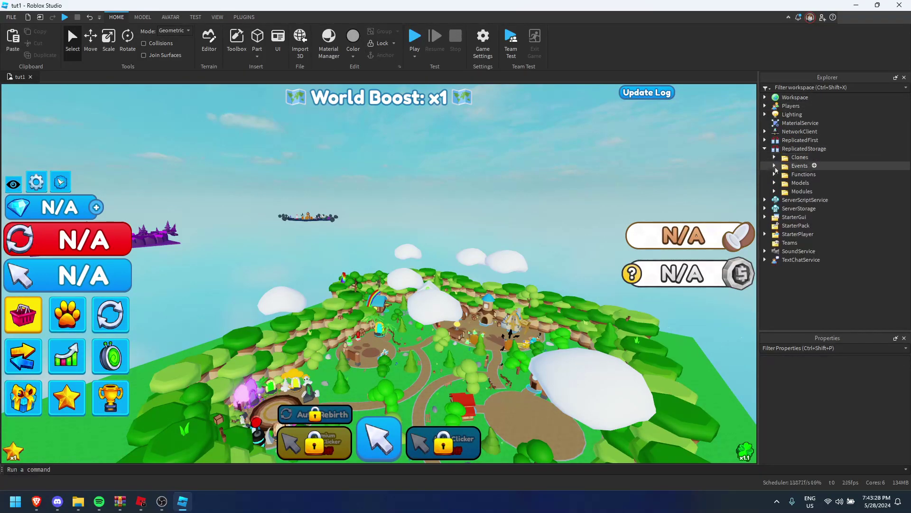
{"action": "left_click", "coordinate": [774, 174]}
{"action": "right_click", "coordinate": [795, 174]}
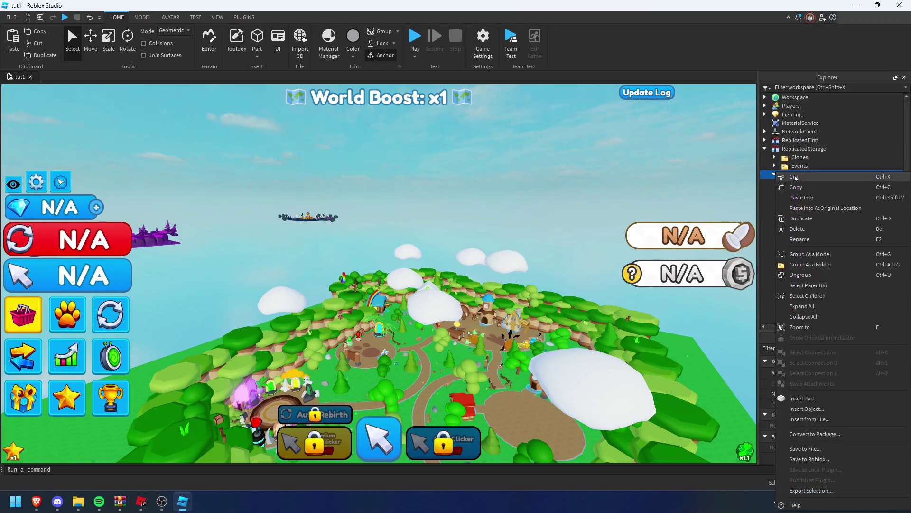
{"action": "left_click", "coordinate": [796, 200]}
Delete the duplicate UseCode remote function from the Functions folder
{"action": "left_click", "coordinate": [798, 226]}
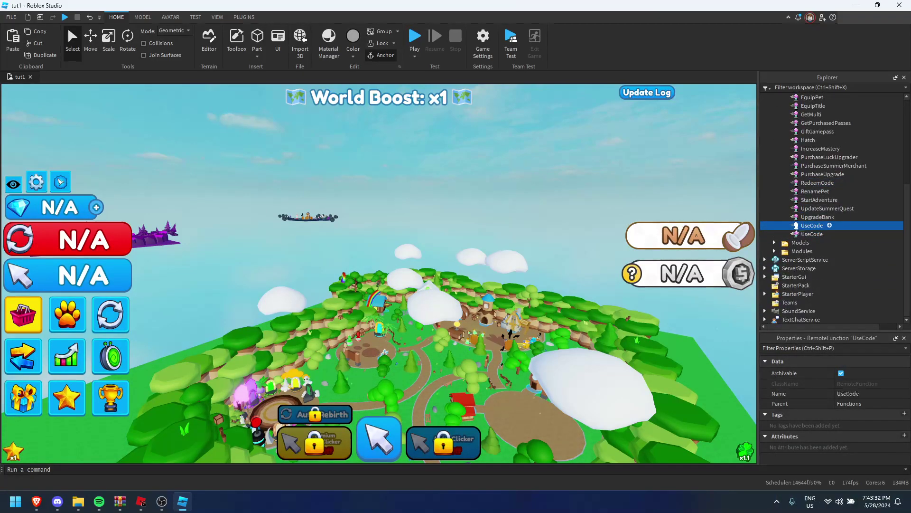
{"action": "key", "text": "Delete"}
{"action": "scroll", "coordinate": [768, 192], "scroll_direction": "up", "scroll_amount": 5}
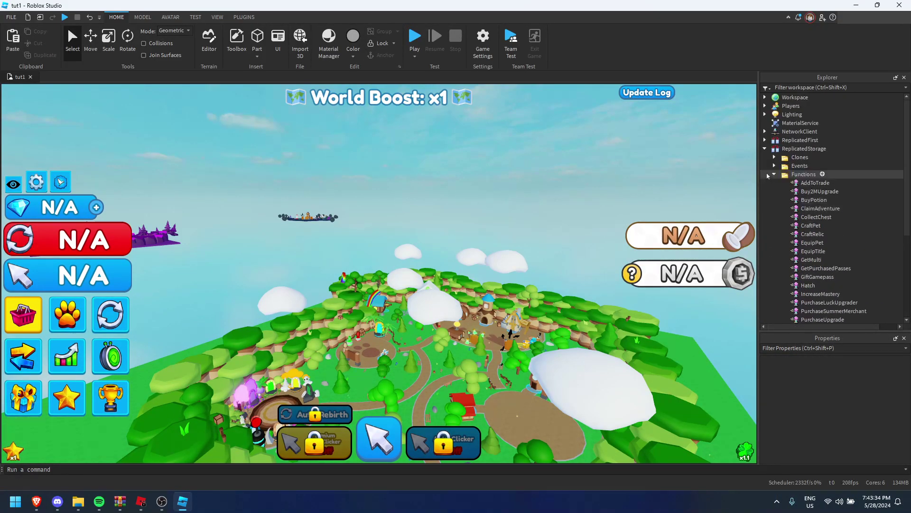
Reparent the RedeemCode script from Workspace to ServerScriptService
{"action": "left_click", "coordinate": [764, 148]}
{"action": "left_click", "coordinate": [764, 97]}
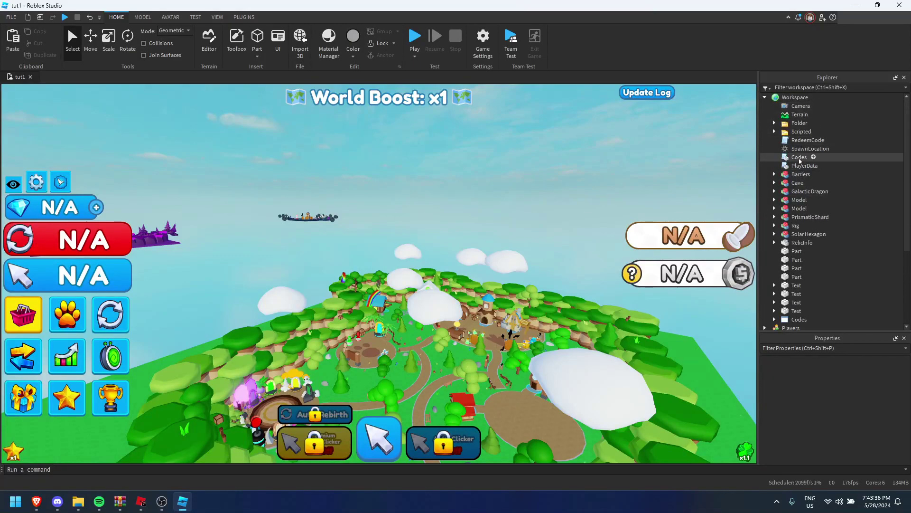
{"action": "left_click", "coordinate": [798, 140]}
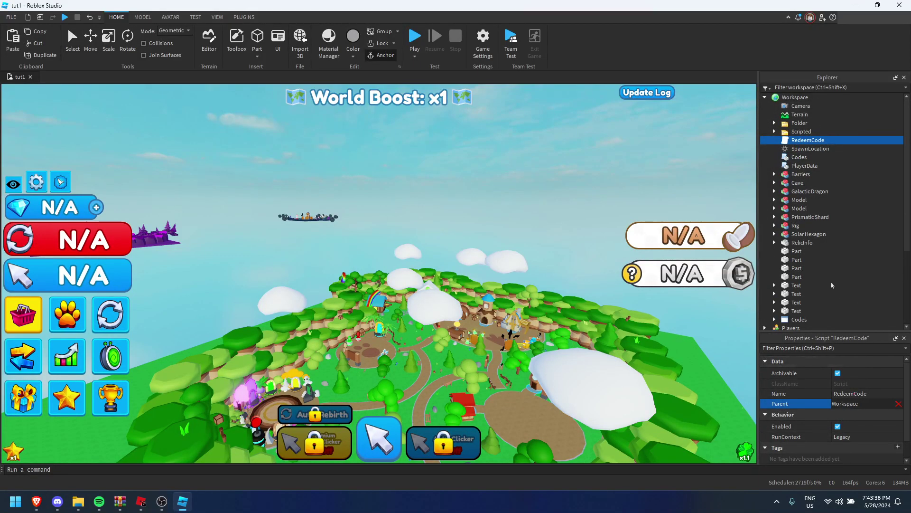
{"action": "left_click", "coordinate": [765, 97]}
{"action": "left_click", "coordinate": [765, 166]}
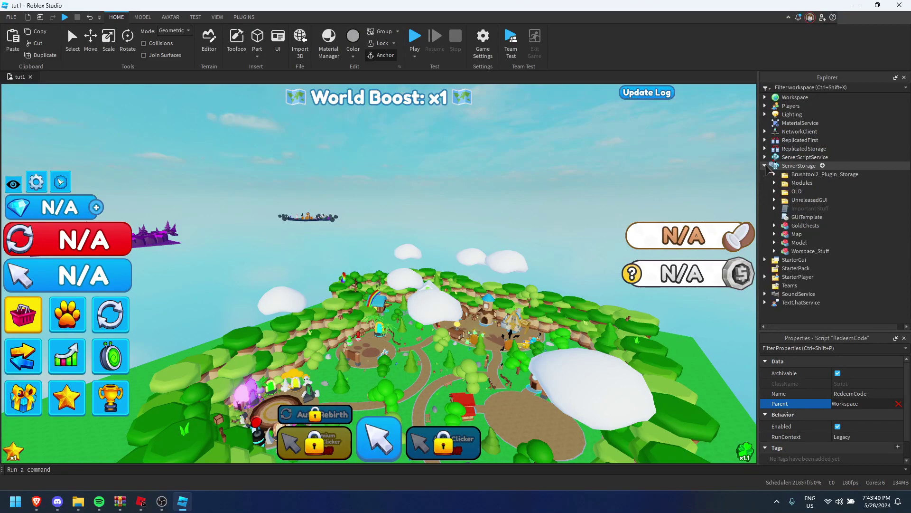
{"action": "left_click", "coordinate": [764, 166]}
{"action": "left_click", "coordinate": [765, 157]}
{"action": "left_click", "coordinate": [778, 161]}
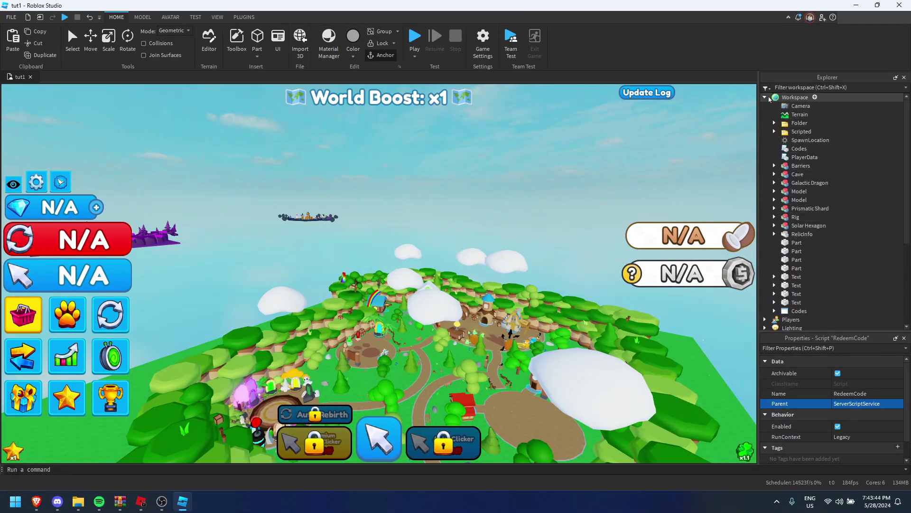
In the RedeemCode script, set the GetProfileStore name on line 15 to "main"
{"action": "scroll", "coordinate": [807, 156], "scroll_direction": "down", "scroll_amount": 5}
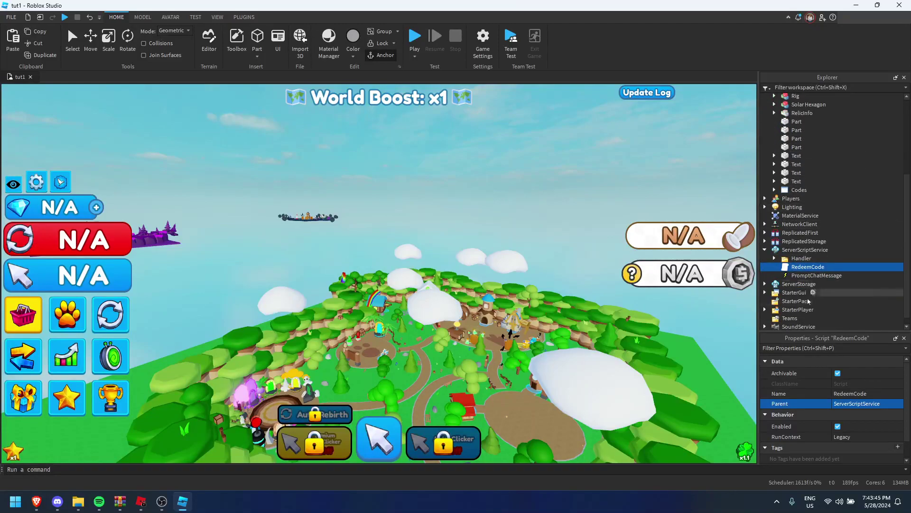
{"action": "double_click", "coordinate": [808, 267]}
{"action": "double_click", "coordinate": [331, 244]}
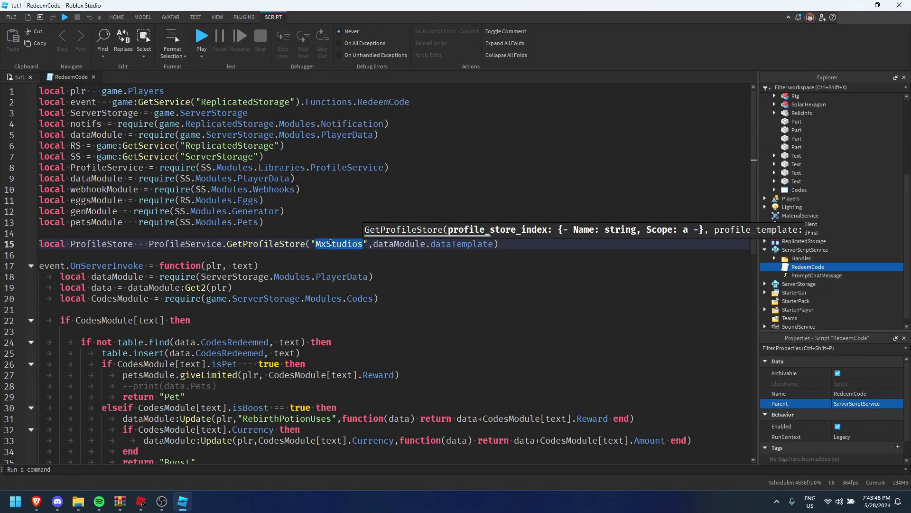
{"action": "type", "text": "main"}
Reparent the Codes module from Workspace to the Modules folder in ServerStorage, filtering the object tree for "playerdata" to locate that folder
{"action": "scroll", "coordinate": [835, 176], "scroll_direction": "up", "scroll_amount": 5}
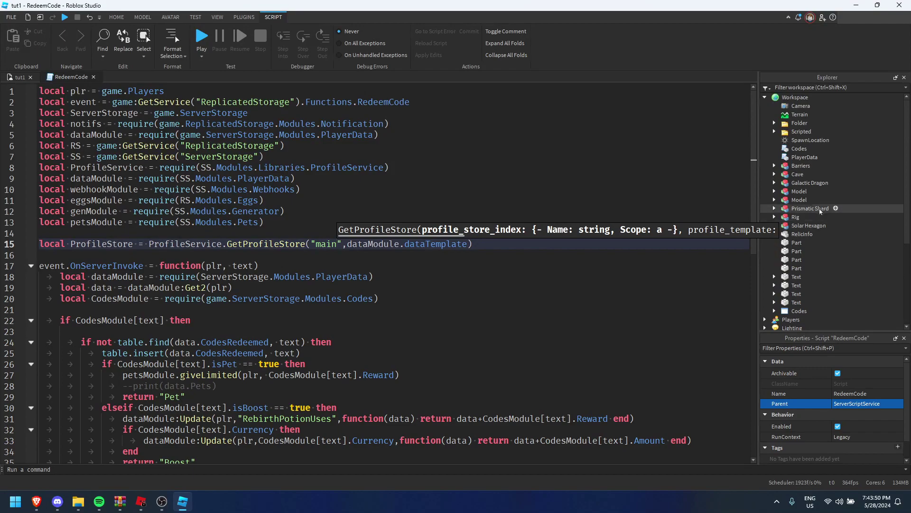
{"action": "left_click", "coordinate": [774, 123]}
{"action": "left_click", "coordinate": [774, 123]}
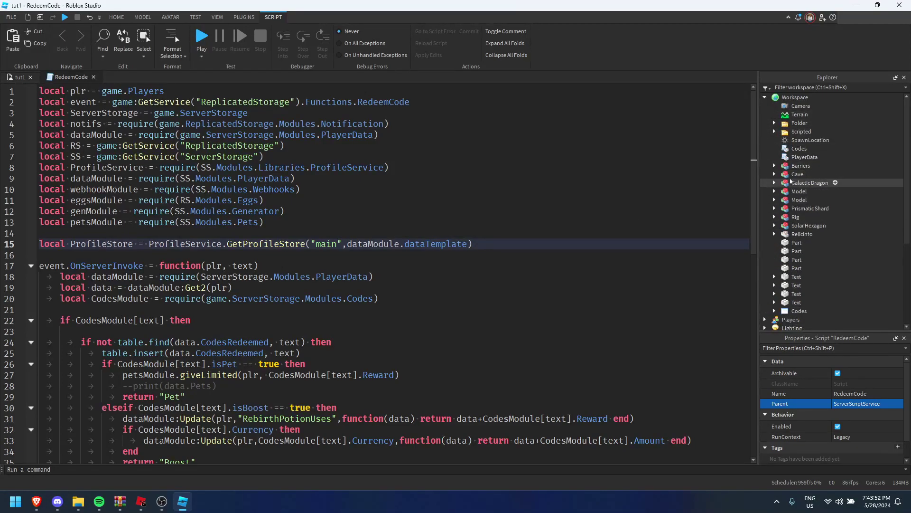
{"action": "left_click", "coordinate": [799, 149]}
{"action": "left_click", "coordinate": [847, 403]}
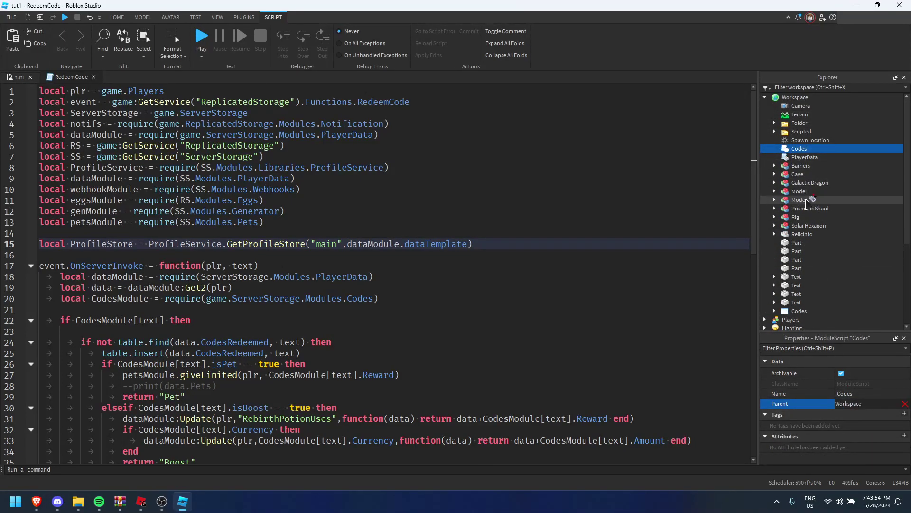
{"action": "scroll", "coordinate": [802, 208], "scroll_direction": "down", "scroll_amount": 5}
{"action": "scroll", "coordinate": [794, 203], "scroll_direction": "up", "scroll_amount": 5}
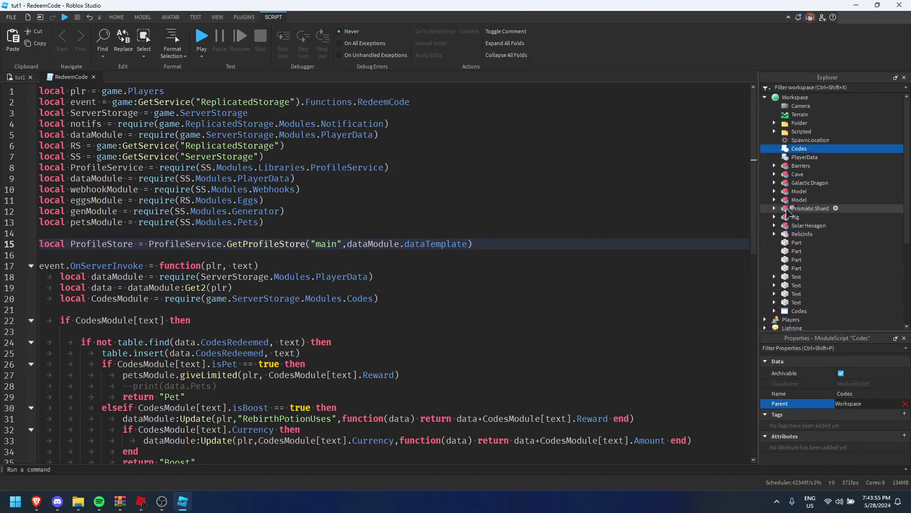
{"action": "left_click", "coordinate": [764, 97]}
{"action": "left_click", "coordinate": [765, 157]}
{"action": "left_click", "coordinate": [764, 148]}
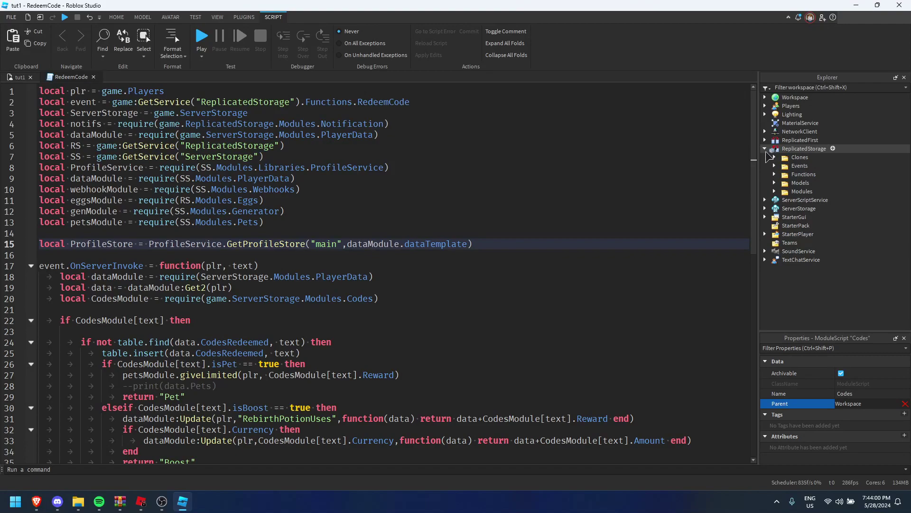
{"action": "left_click", "coordinate": [774, 191]}
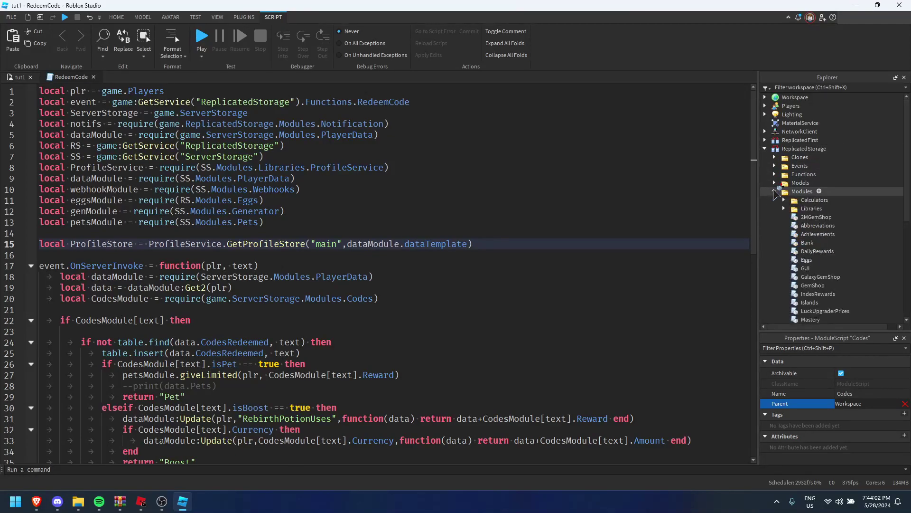
{"action": "scroll", "coordinate": [779, 204], "scroll_direction": "down", "scroll_amount": 4}
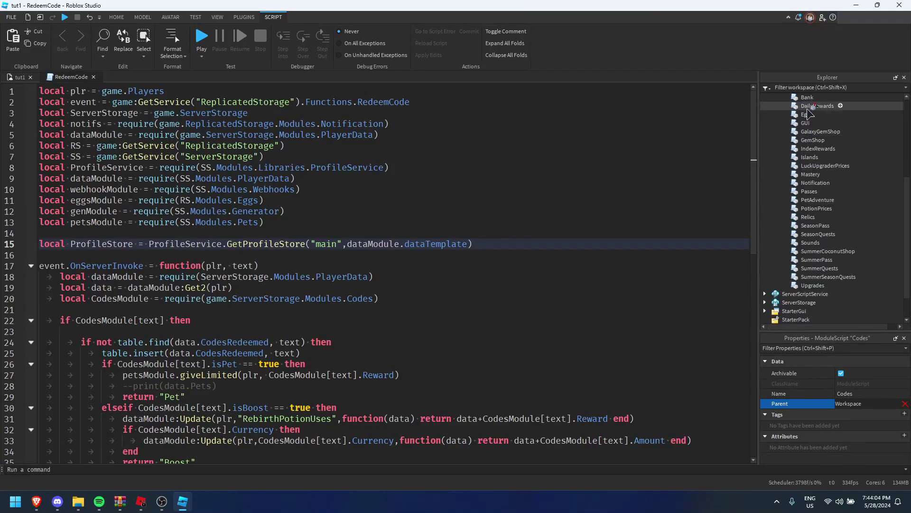
{"action": "left_click", "coordinate": [812, 88]}
{"action": "type", "text": "playerdata"}
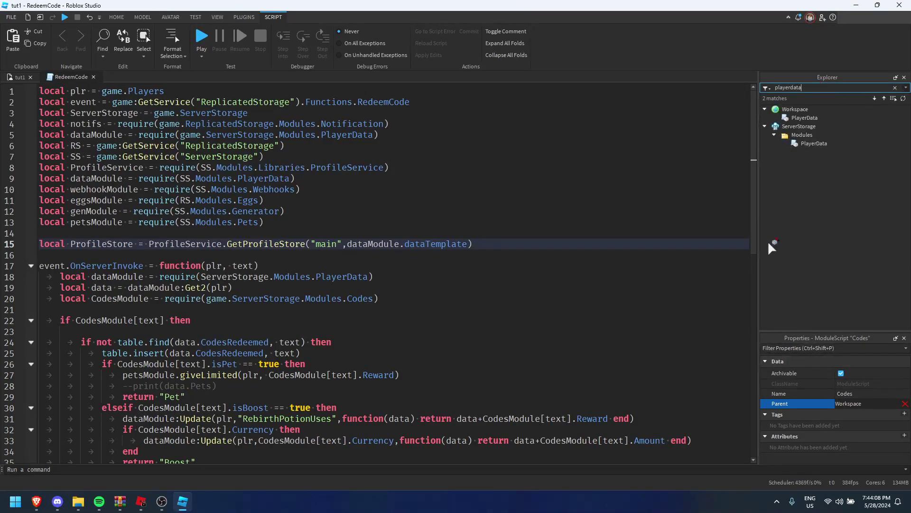
{"action": "left_click", "coordinate": [801, 135]}
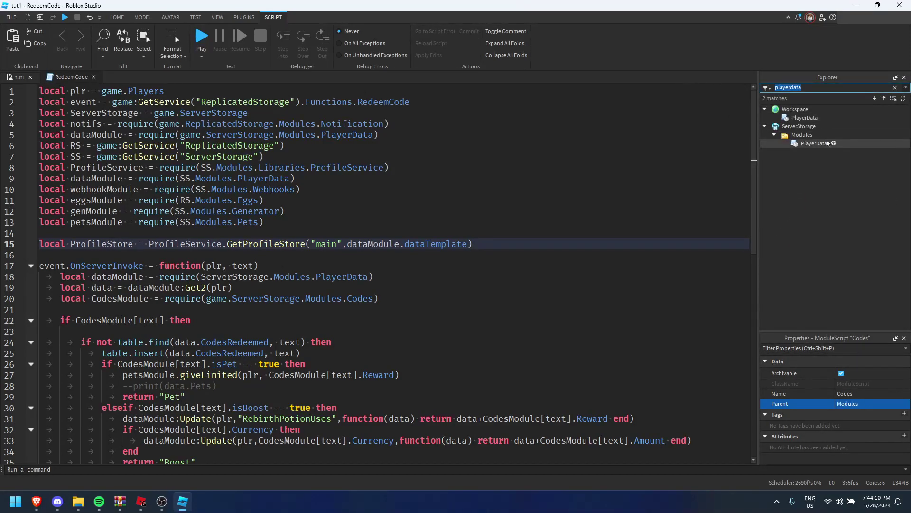
Clear the object filter and delete the existing PlayerData module from the ServerStorage Modules folder
{"action": "key", "text": "BackSpace"}
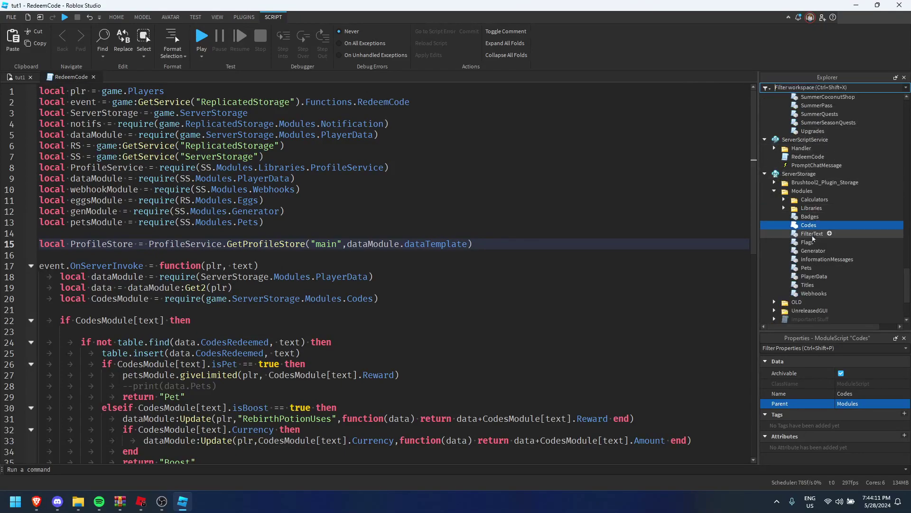
{"action": "left_click", "coordinate": [814, 278]}
{"action": "key", "text": "Delete"}
Reparent the PlayerData module from Workspace to the Modules folder in ServerStorage
{"action": "scroll", "coordinate": [886, 256], "scroll_direction": "up", "scroll_amount": 8}
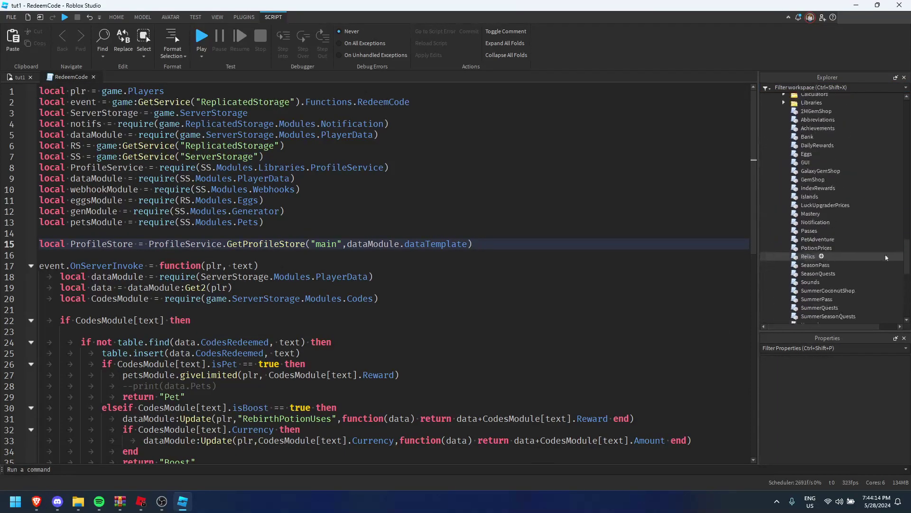
{"action": "scroll", "coordinate": [885, 256], "scroll_direction": "up", "scroll_amount": 10}
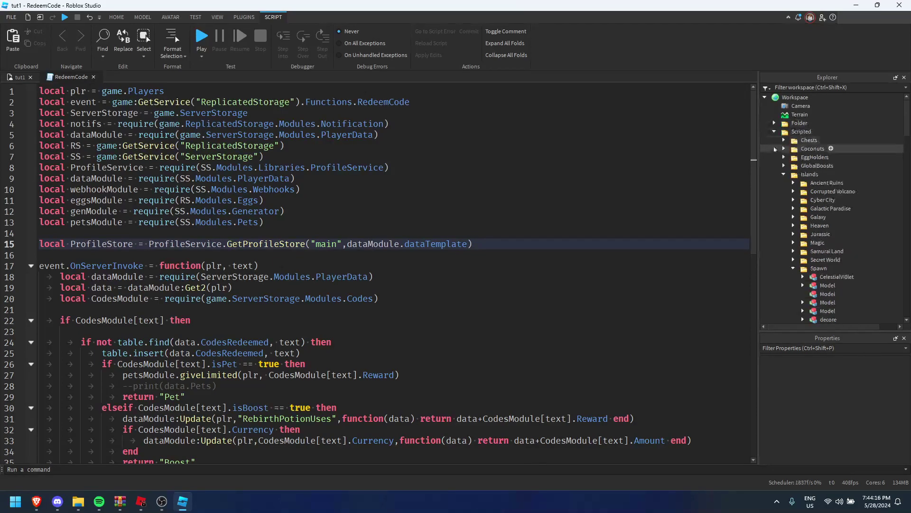
{"action": "left_click", "coordinate": [774, 132]}
{"action": "left_click", "coordinate": [794, 149]}
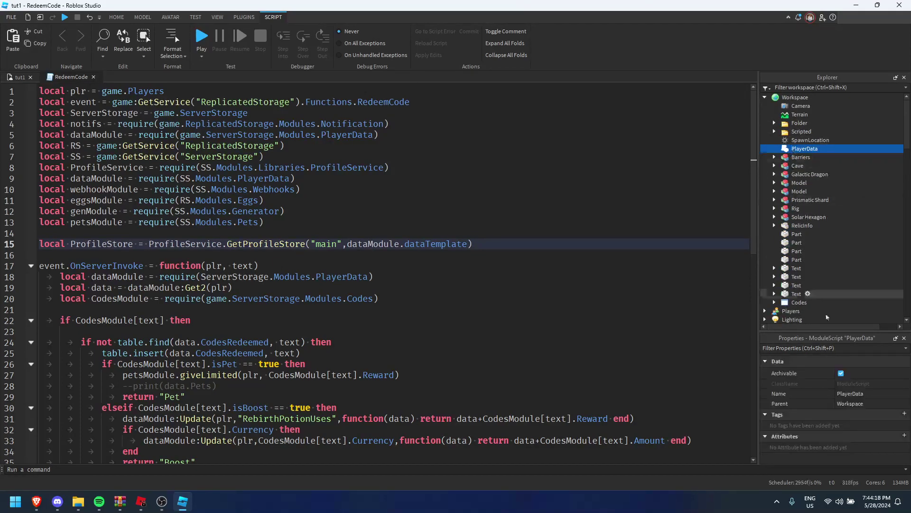
{"action": "scroll", "coordinate": [779, 201], "scroll_direction": "down", "scroll_amount": 15}
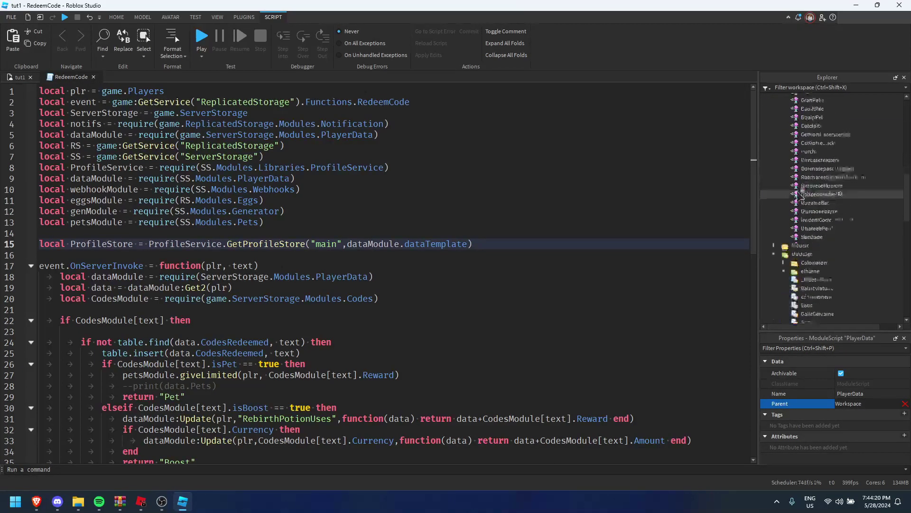
{"action": "scroll", "coordinate": [821, 212], "scroll_direction": "down", "scroll_amount": 6}
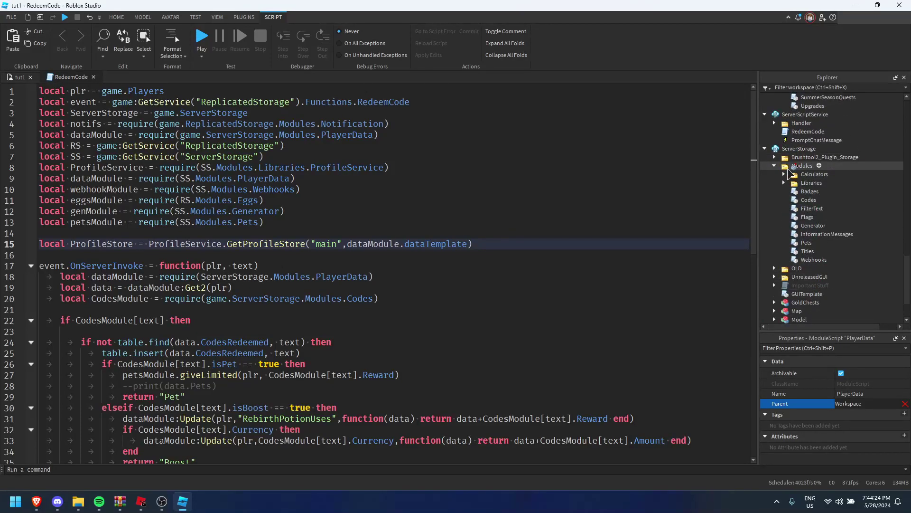
{"action": "left_click", "coordinate": [788, 168]}
Reparent the Codes ScreenGui from Workspace to StarterGui
{"action": "left_click", "coordinate": [20, 78]}
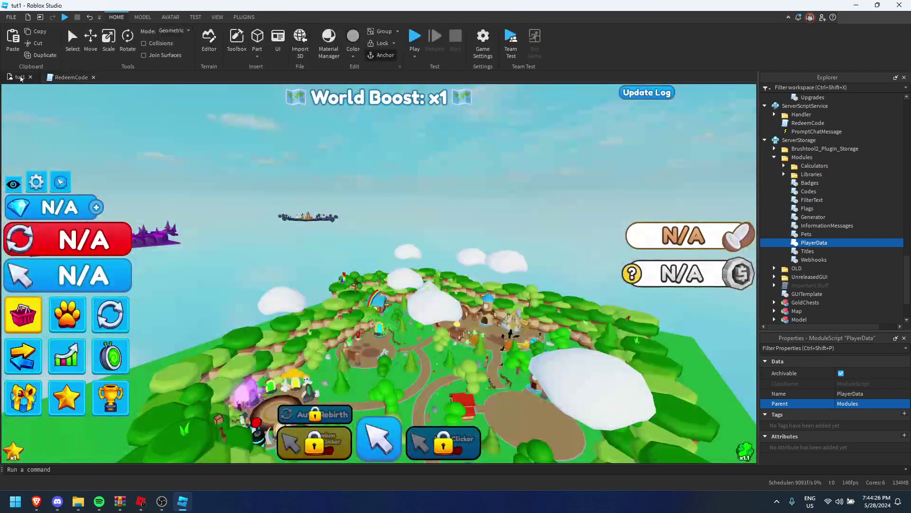
{"action": "scroll", "coordinate": [845, 218], "scroll_direction": "up", "scroll_amount": 10}
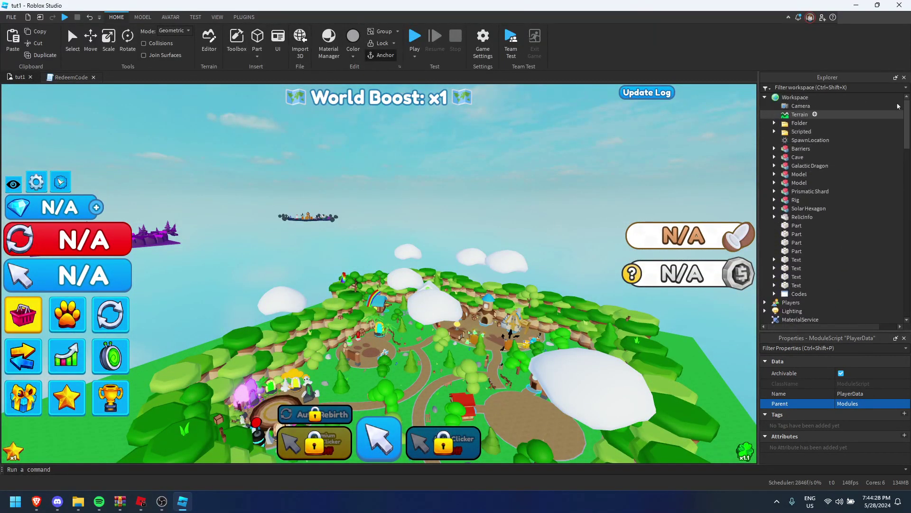
{"action": "left_click", "coordinate": [776, 294]}
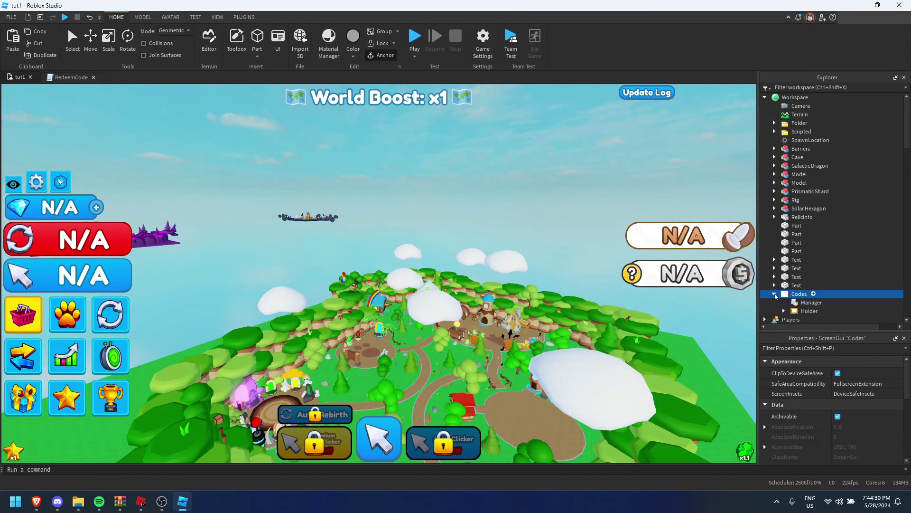
{"action": "scroll", "coordinate": [807, 413], "scroll_direction": "down", "scroll_amount": 4}
{"action": "left_click", "coordinate": [780, 415]}
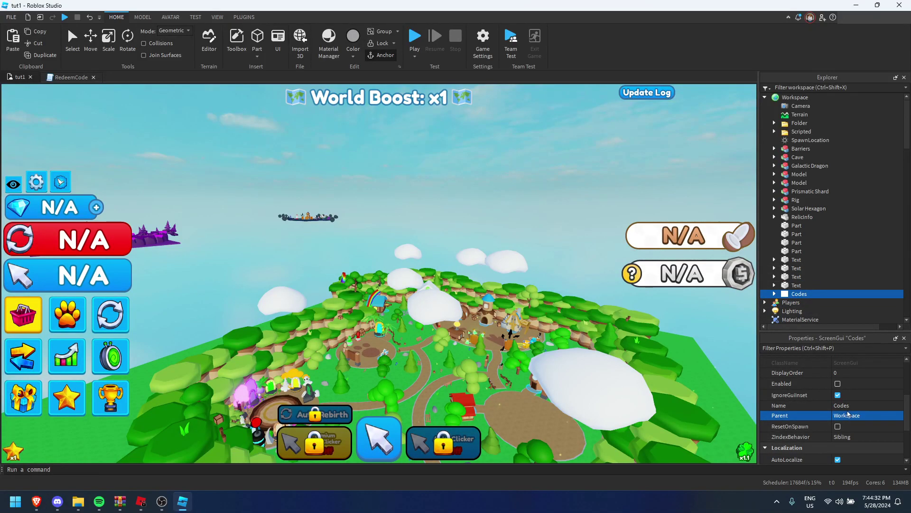
{"action": "scroll", "coordinate": [884, 146], "scroll_direction": "down", "scroll_amount": 12}
{"action": "scroll", "coordinate": [853, 182], "scroll_direction": "up", "scroll_amount": 6}
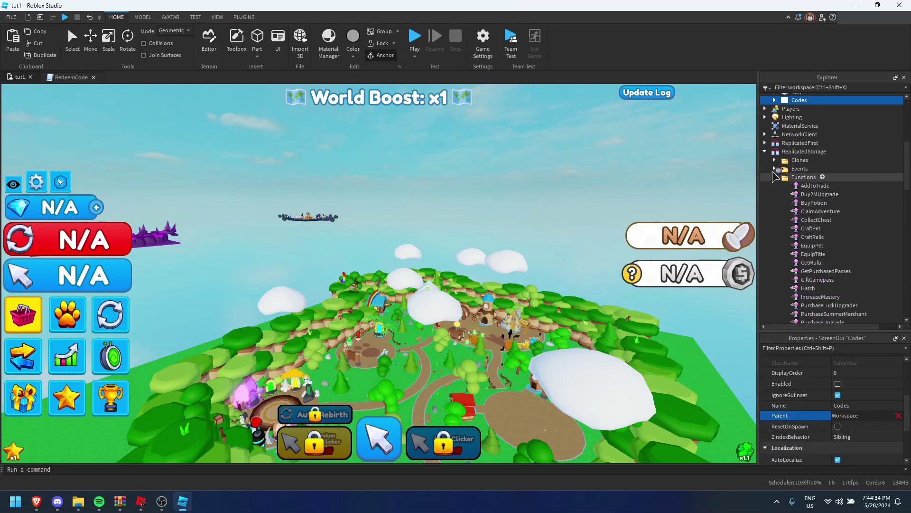
{"action": "left_click", "coordinate": [773, 169]}
{"action": "left_click", "coordinate": [765, 152]}
{"action": "left_click", "coordinate": [764, 159]}
{"action": "left_click", "coordinate": [765, 169]}
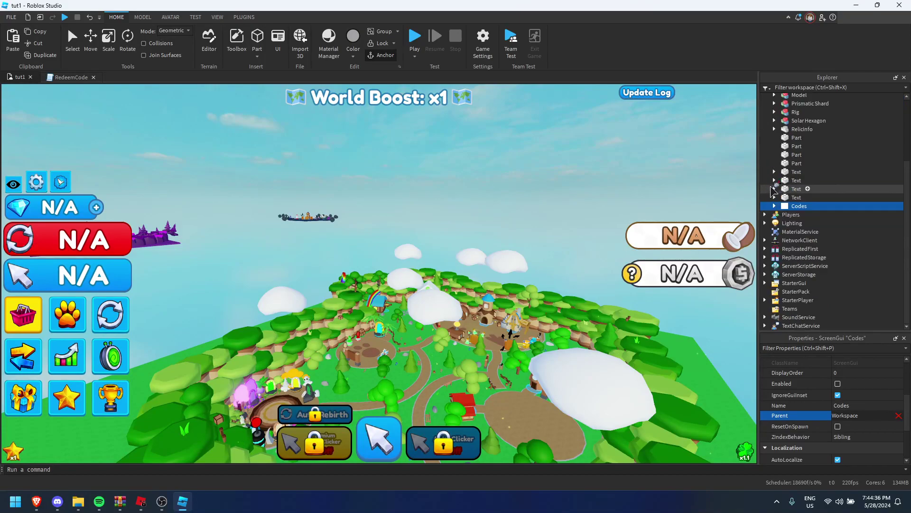
{"action": "left_click", "coordinate": [764, 283]}
{"action": "scroll", "coordinate": [783, 199], "scroll_direction": "down", "scroll_amount": 5}
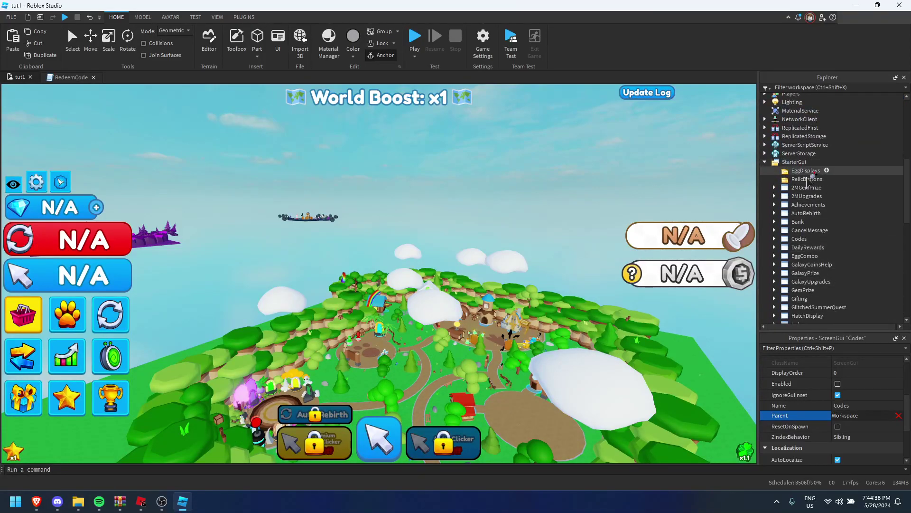
{"action": "left_click", "coordinate": [786, 163]}
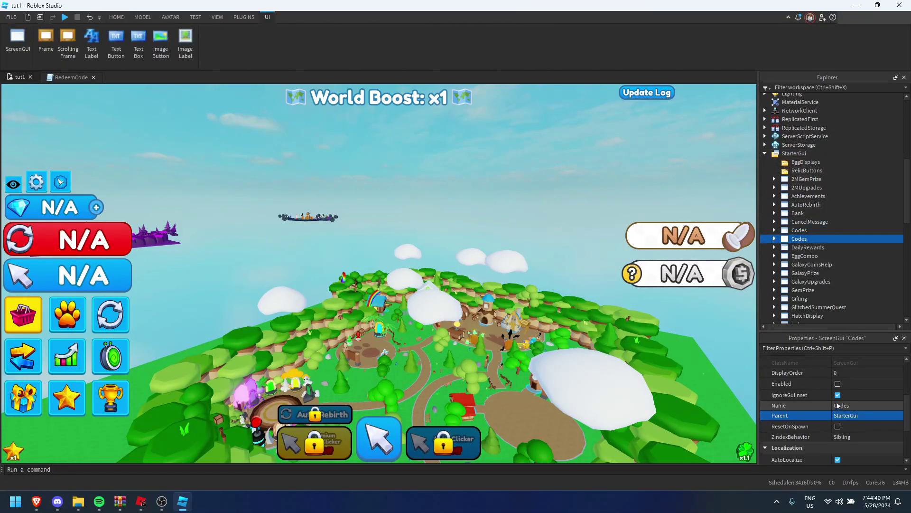
Compare the two Codes ScreenGuis in StarterGui by enabling each one in turn
{"action": "left_click", "coordinate": [838, 384]}
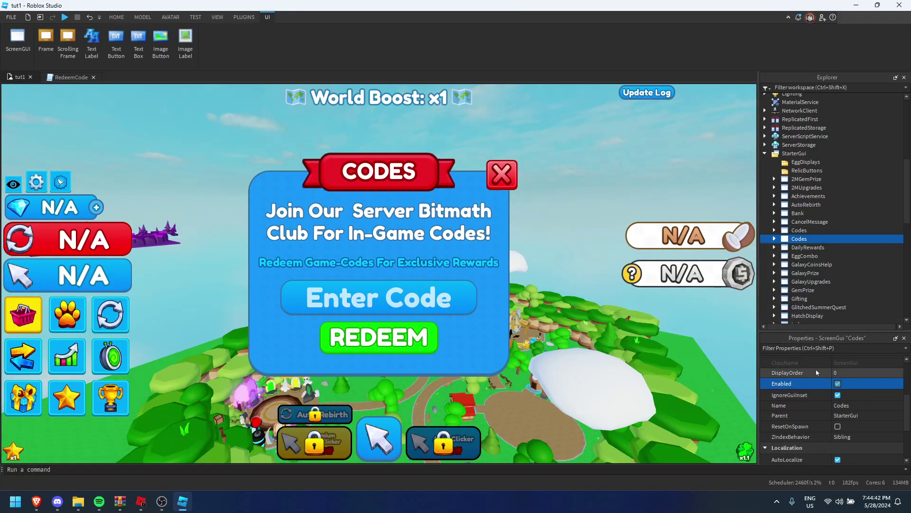
{"action": "left_click", "coordinate": [838, 384]}
{"action": "left_click", "coordinate": [813, 230]}
{"action": "left_click", "coordinate": [838, 394]}
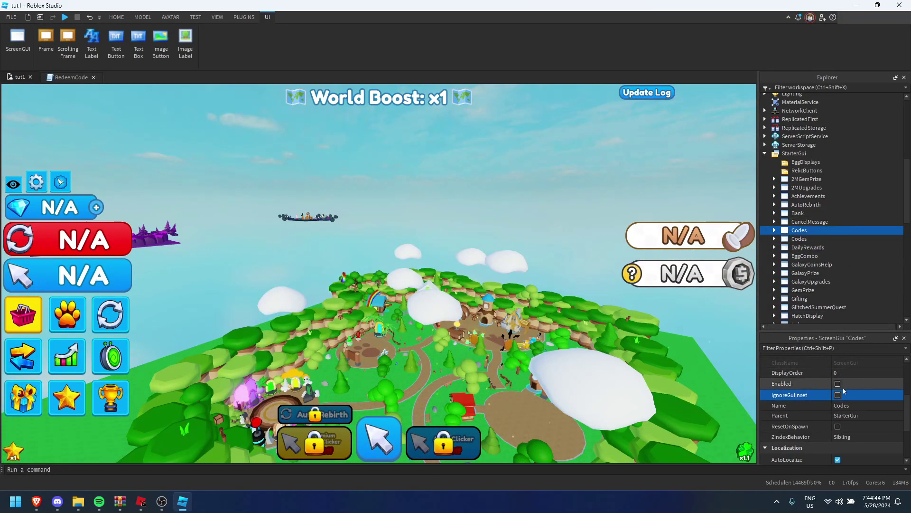
{"action": "left_click", "coordinate": [838, 395]}
{"action": "left_click", "coordinate": [838, 383]}
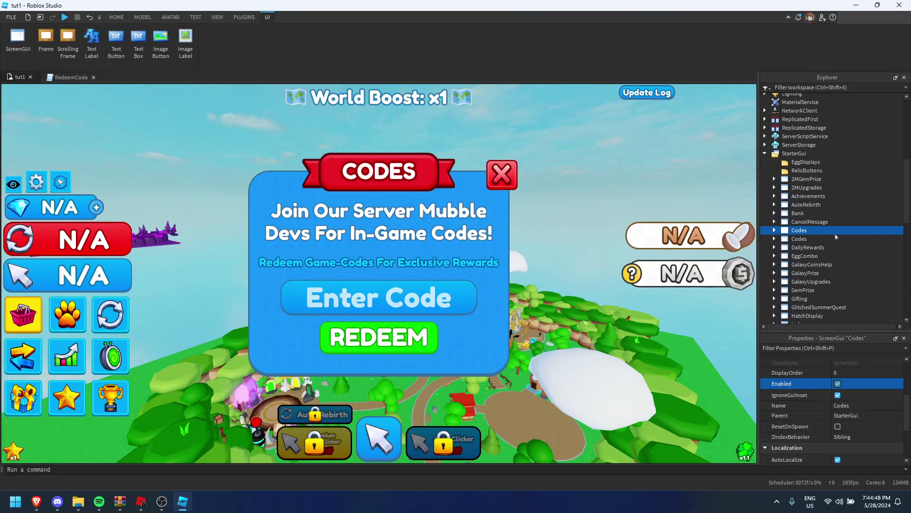
Examine the Manager script of the second Codes ScreenGui in StarterGui, and return to the viewport
{"action": "left_click", "coordinate": [799, 239]}
{"action": "left_click", "coordinate": [775, 239]}
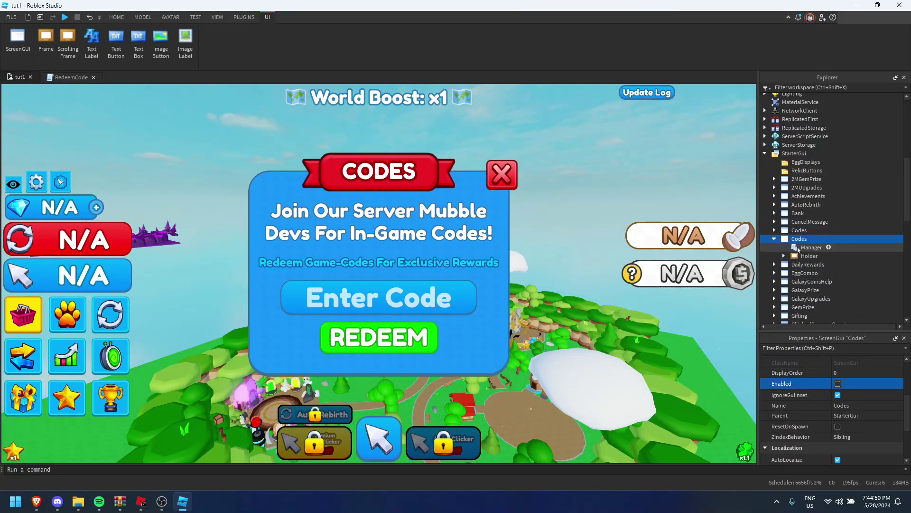
{"action": "double_click", "coordinate": [800, 247]}
{"action": "scroll", "coordinate": [457, 279], "scroll_direction": "down", "scroll_amount": 5}
{"action": "scroll", "coordinate": [431, 247], "scroll_direction": "up", "scroll_amount": 5}
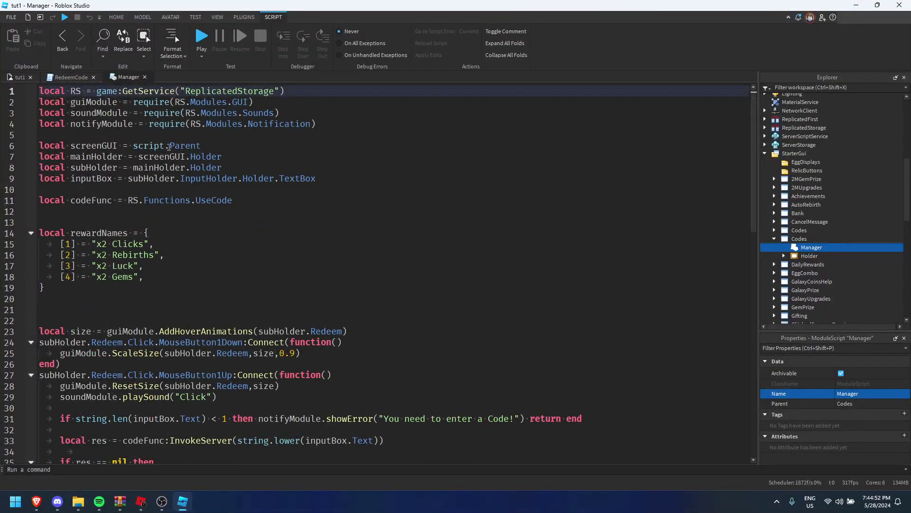
{"action": "left_click", "coordinate": [145, 77]}
{"action": "left_click", "coordinate": [19, 77]}
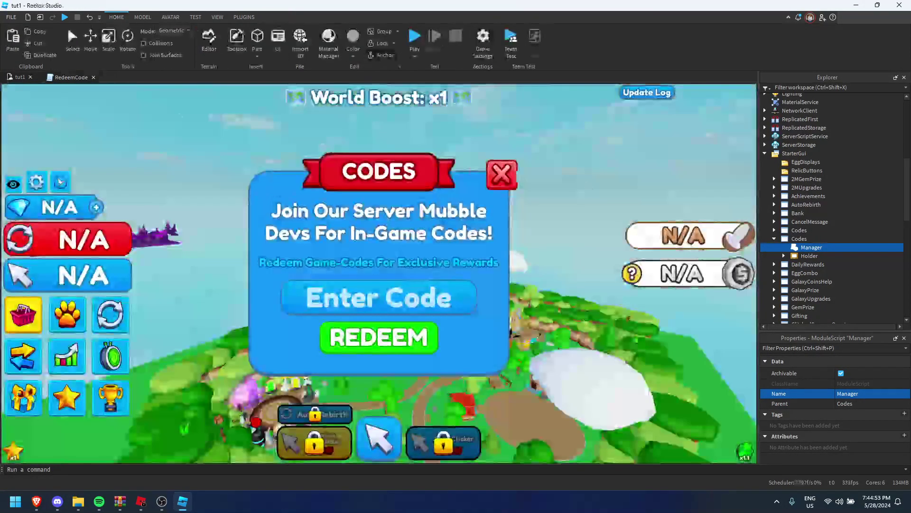
Examine the Manager script of the first Codes ScreenGui for comparison, and return to the viewport
{"action": "left_click", "coordinate": [774, 239]}
{"action": "left_click", "coordinate": [774, 231]}
{"action": "double_click", "coordinate": [796, 240]}
{"action": "scroll", "coordinate": [354, 239], "scroll_direction": "down", "scroll_amount": 3}
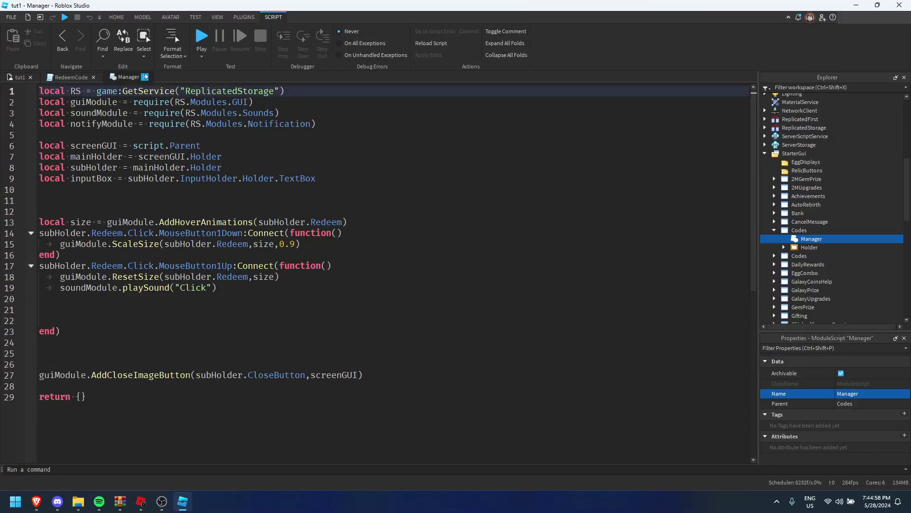
{"action": "left_click", "coordinate": [145, 77]}
{"action": "left_click", "coordinate": [19, 77]}
Delete the second Codes ScreenGui from StarterGui and disable the remaining Codes ScreenGui
{"action": "left_click", "coordinate": [791, 256]}
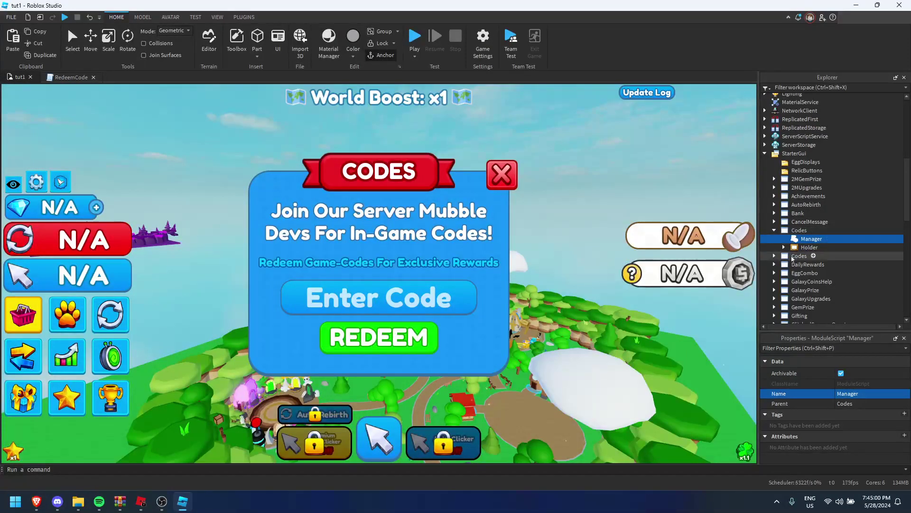
{"action": "key", "text": "Delete"}
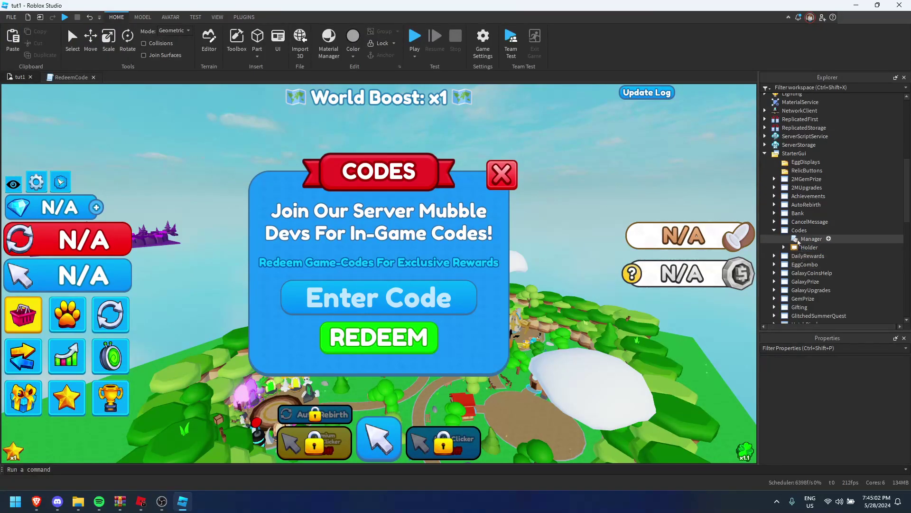
{"action": "left_click", "coordinate": [799, 230]}
{"action": "scroll", "coordinate": [851, 420], "scroll_direction": "down", "scroll_amount": 2}
{"action": "left_click", "coordinate": [838, 415]}
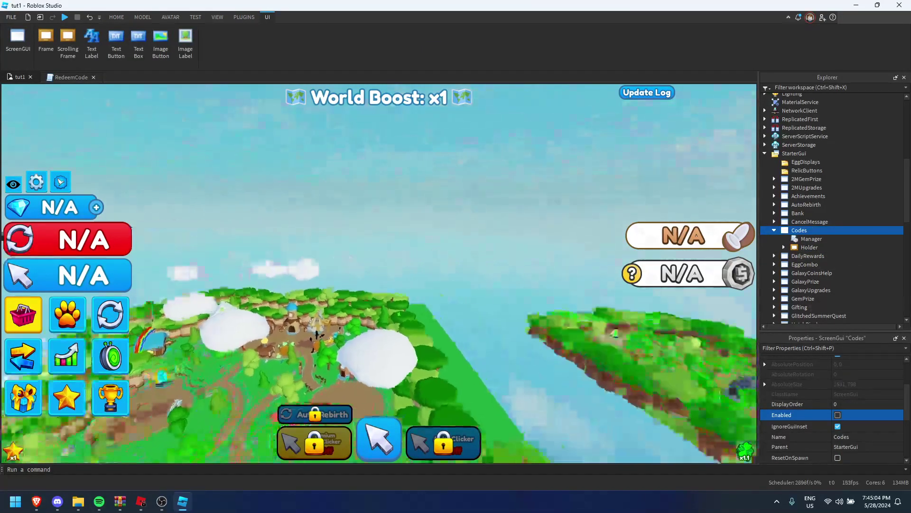
{"action": "left_click", "coordinate": [115, 18]}
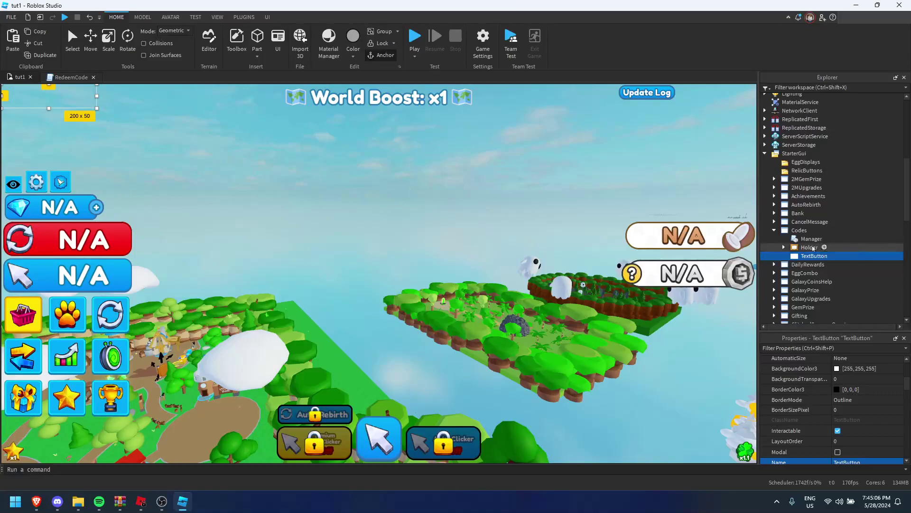
{"action": "left_click", "coordinate": [808, 247]}
{"action": "left_click", "coordinate": [808, 255]}
{"action": "key", "text": "Delete"}
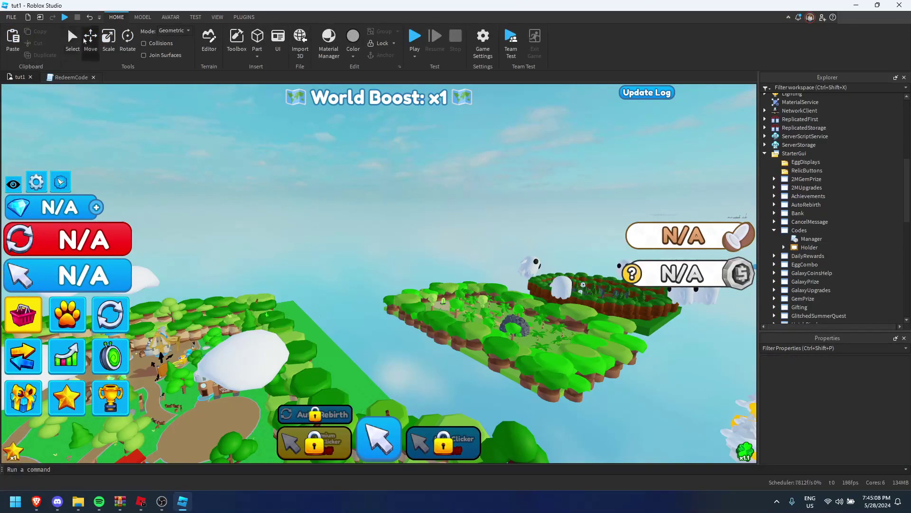
{"action": "right_click_drag", "start_coordinate": [301, 148], "coordinate": [237, 180]}
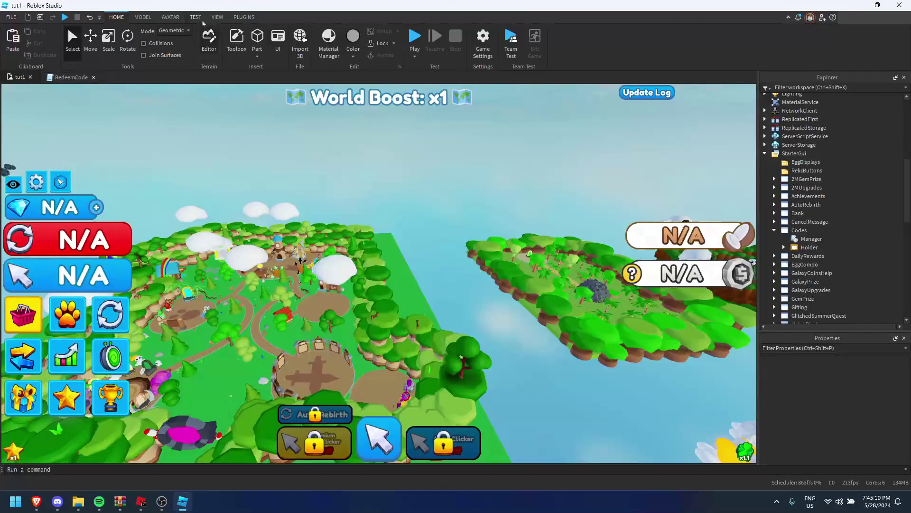
{"action": "left_click", "coordinate": [217, 17]}
{"action": "left_click", "coordinate": [134, 31]}
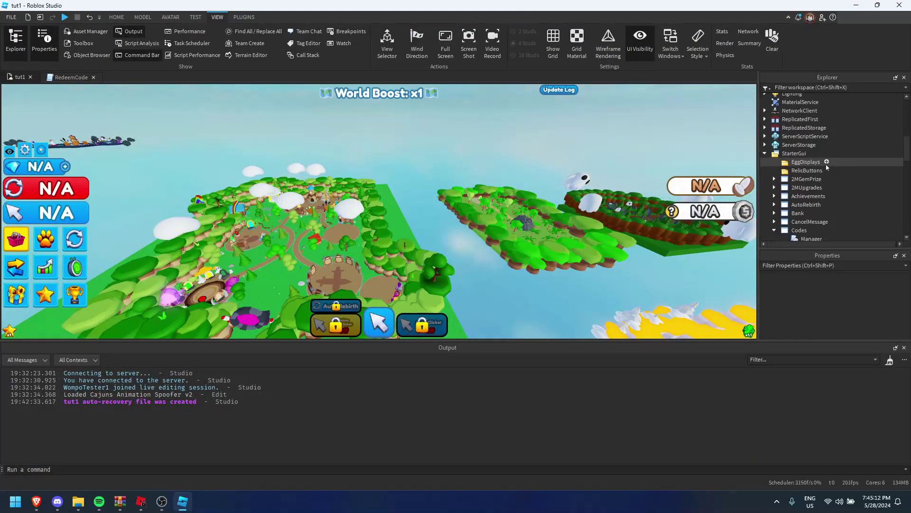
{"action": "left_click", "coordinate": [904, 348]}
Collapse Workspace and StarterGui in the object tree and review the Events and Modules folders in ReplicatedStorage
{"action": "scroll", "coordinate": [768, 114], "scroll_direction": "up", "scroll_amount": 7}
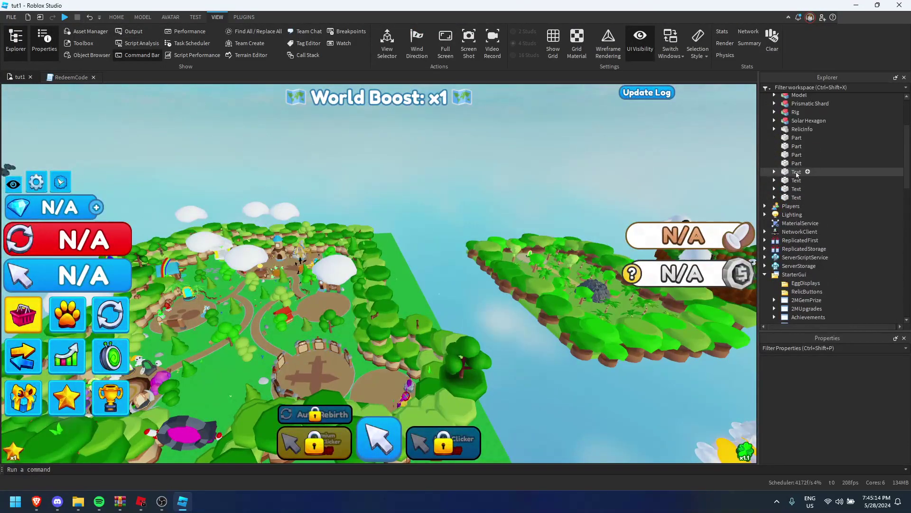
{"action": "scroll", "coordinate": [769, 114], "scroll_direction": "up", "scroll_amount": 3}
{"action": "left_click", "coordinate": [765, 97]}
{"action": "left_click", "coordinate": [765, 165]}
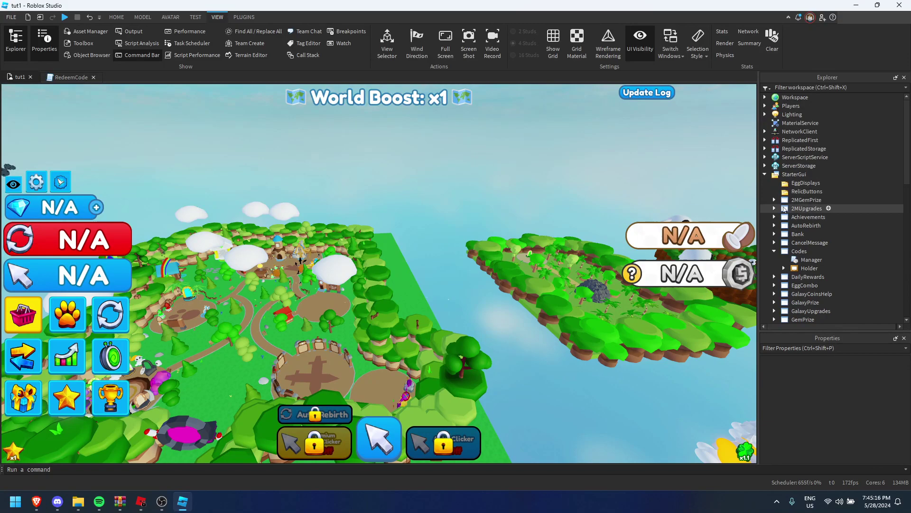
{"action": "left_click", "coordinate": [765, 166]}
{"action": "left_click", "coordinate": [764, 148]}
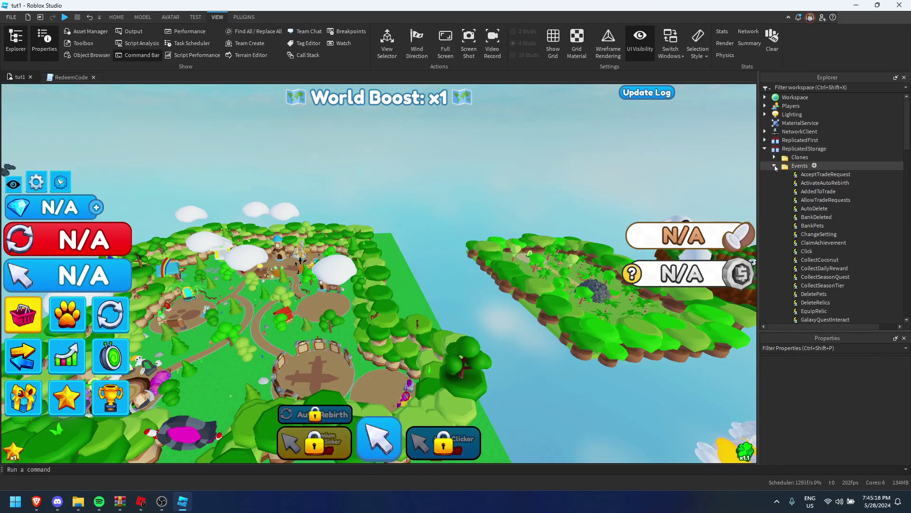
{"action": "left_click", "coordinate": [774, 166]}
{"action": "left_click", "coordinate": [774, 174]}
{"action": "scroll", "coordinate": [771, 142], "scroll_direction": "down", "scroll_amount": 3}
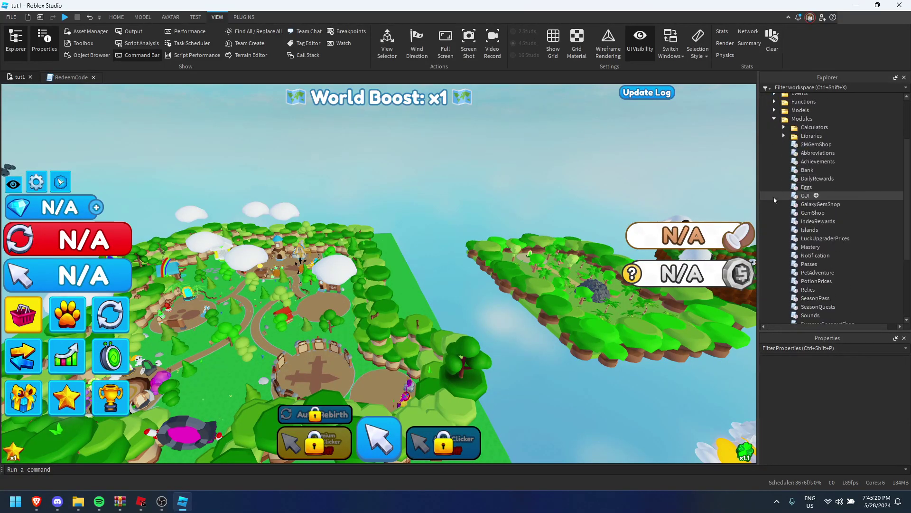
{"action": "left_click", "coordinate": [775, 119]}
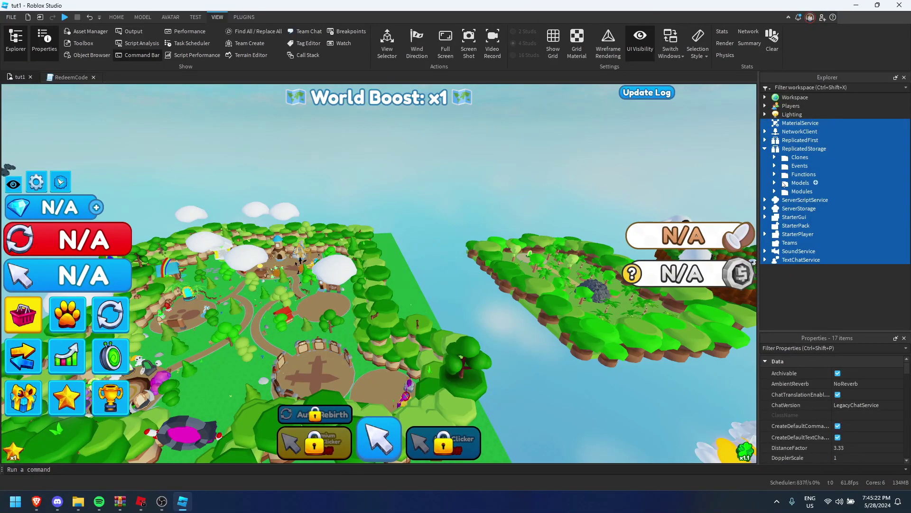
Review the contents of ServerScriptService, including its Handler folder, and the modules in ServerStorage
{"action": "double_click", "coordinate": [783, 200]}
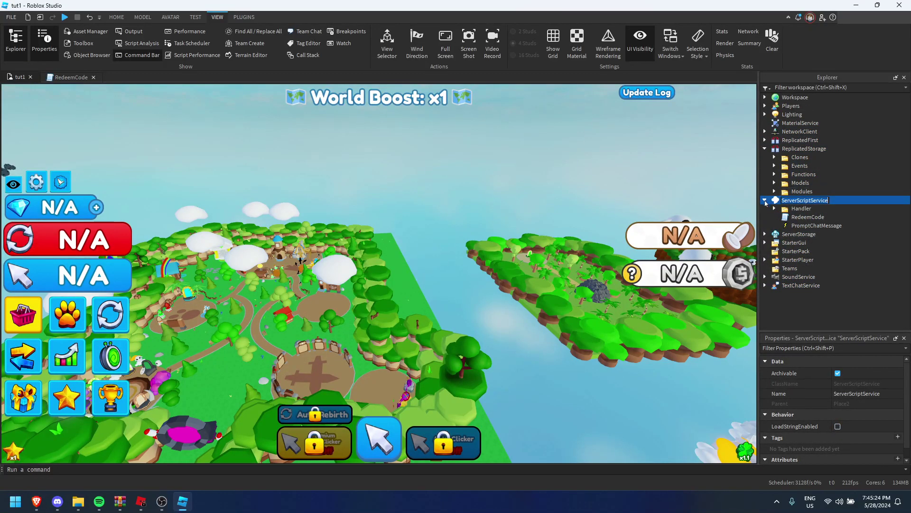
{"action": "left_click", "coordinate": [765, 200]}
{"action": "left_click", "coordinate": [765, 200]}
{"action": "left_click", "coordinate": [774, 208]}
{"action": "left_click", "coordinate": [774, 208]}
{"action": "left_click", "coordinate": [766, 200]}
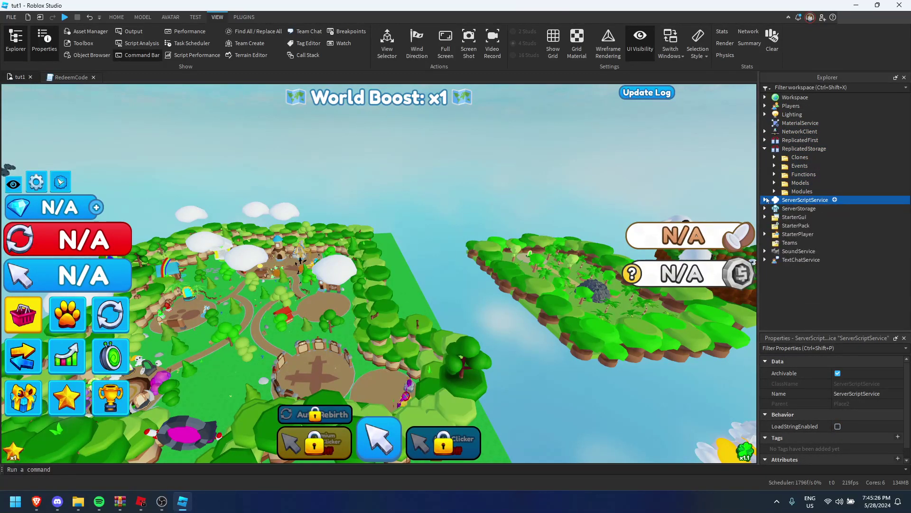
{"action": "left_click", "coordinate": [765, 208]}
{"action": "scroll", "coordinate": [786, 241], "scroll_direction": "down", "scroll_amount": 4}
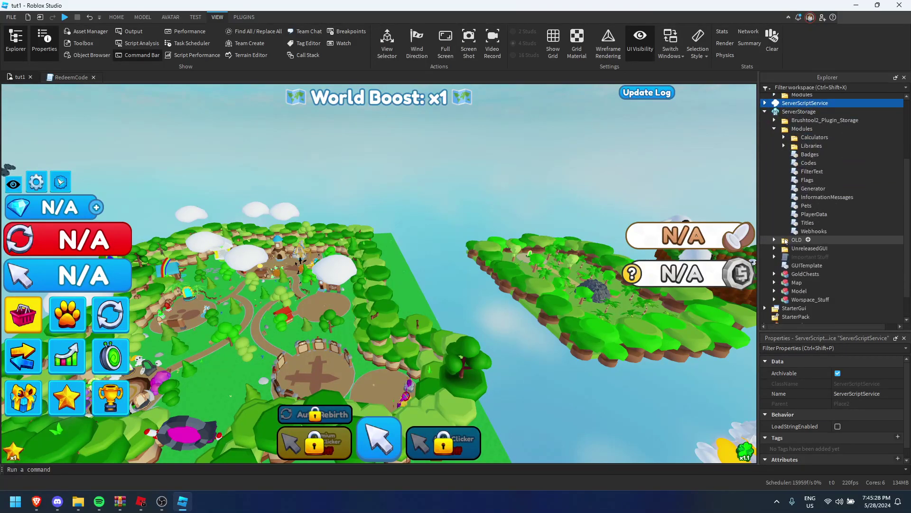
In the PlayerData module, find the MxStudios profile store key, search all scripts for it, and replace it with "main"
{"action": "double_click", "coordinate": [814, 214]}
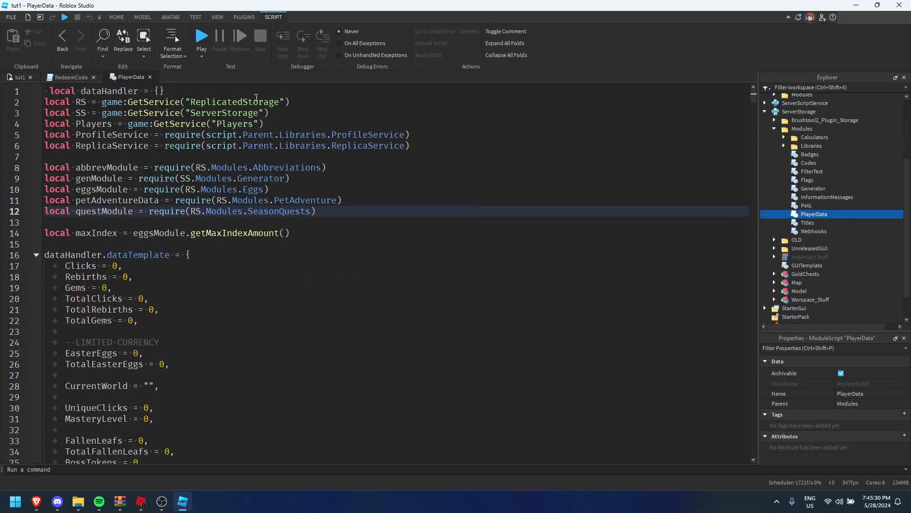
{"action": "type", "text": "mx"}
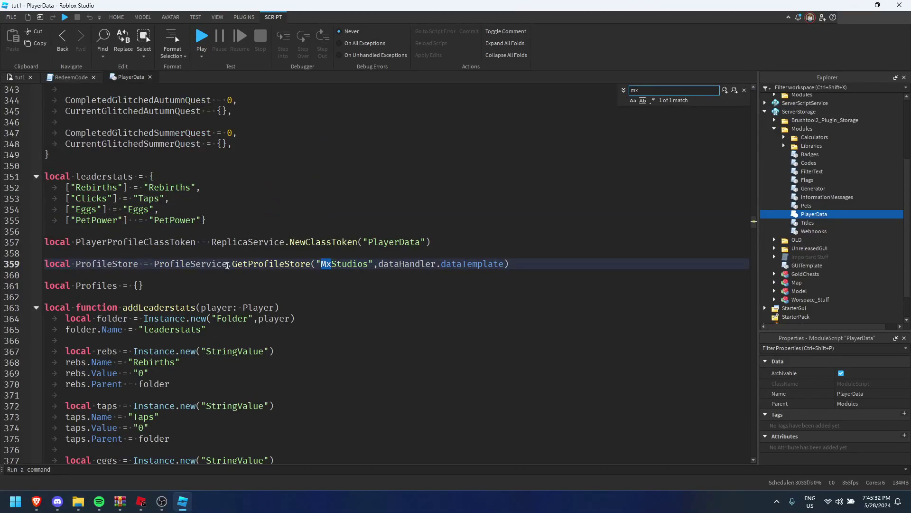
{"action": "left_click", "coordinate": [745, 90]}
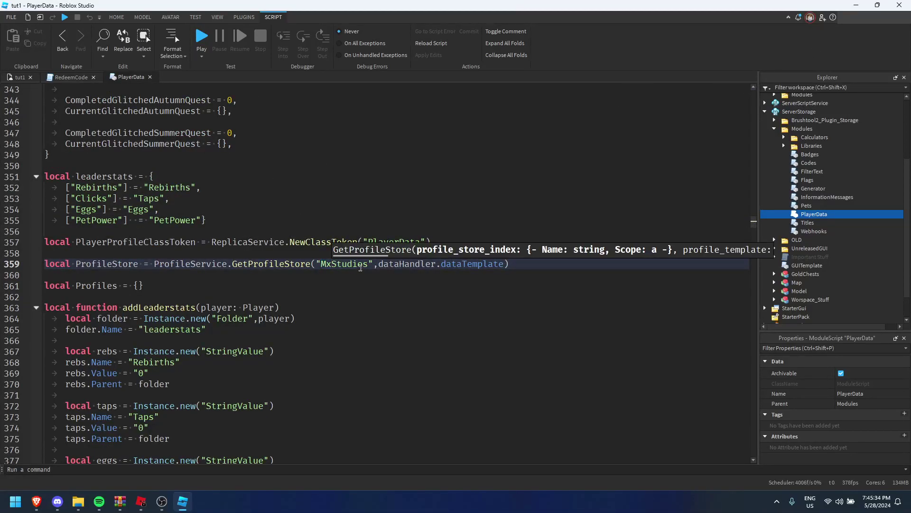
{"action": "double_click", "coordinate": [369, 264]}
{"action": "key", "text": "ctrl+shift+f"}
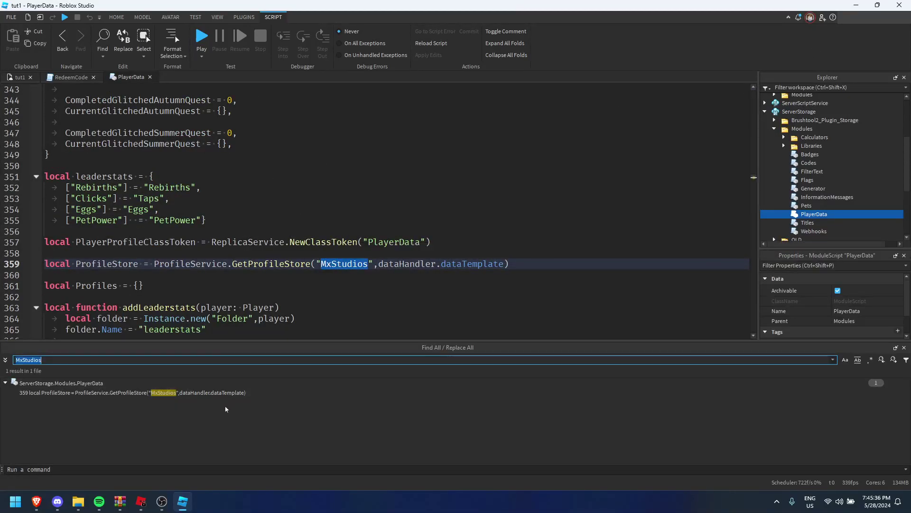
{"action": "double_click", "coordinate": [331, 264]}
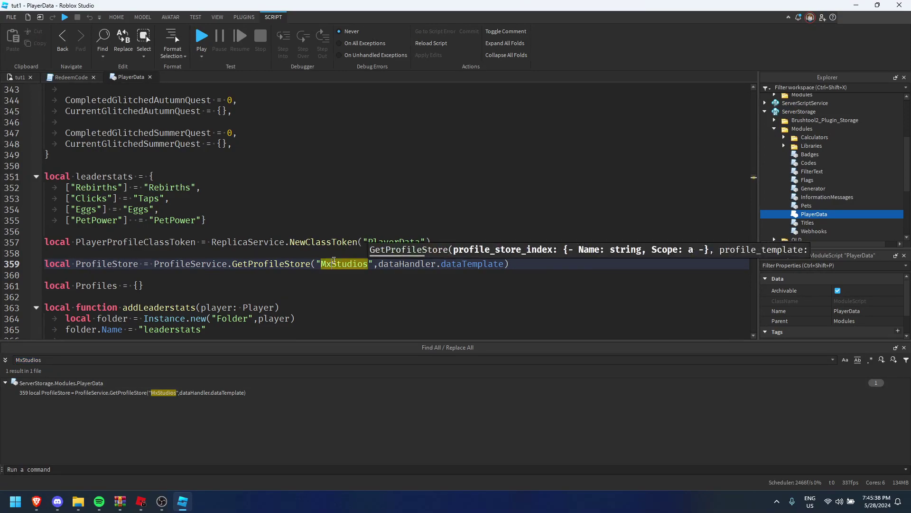
{"action": "type", "text": "main"}
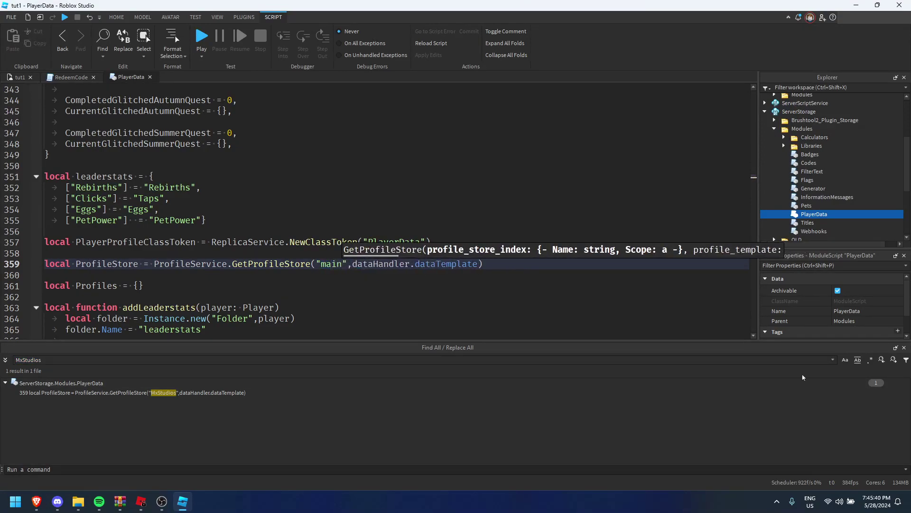
{"action": "left_click", "coordinate": [904, 348]}
Review the leaderstats table and surrounding data template in PlayerData, and return to the viewport
{"action": "scroll", "coordinate": [323, 306], "scroll_direction": "down", "scroll_amount": 3}
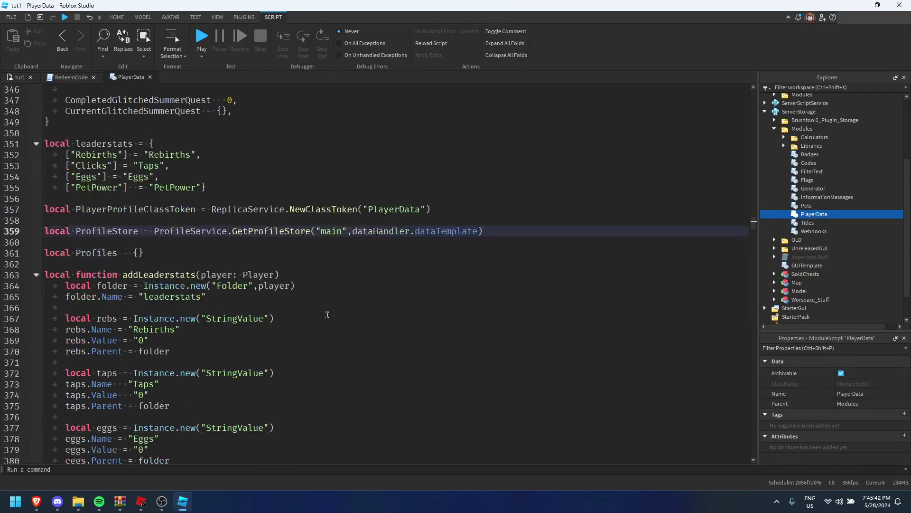
{"action": "scroll", "coordinate": [223, 231], "scroll_direction": "up", "scroll_amount": 4}
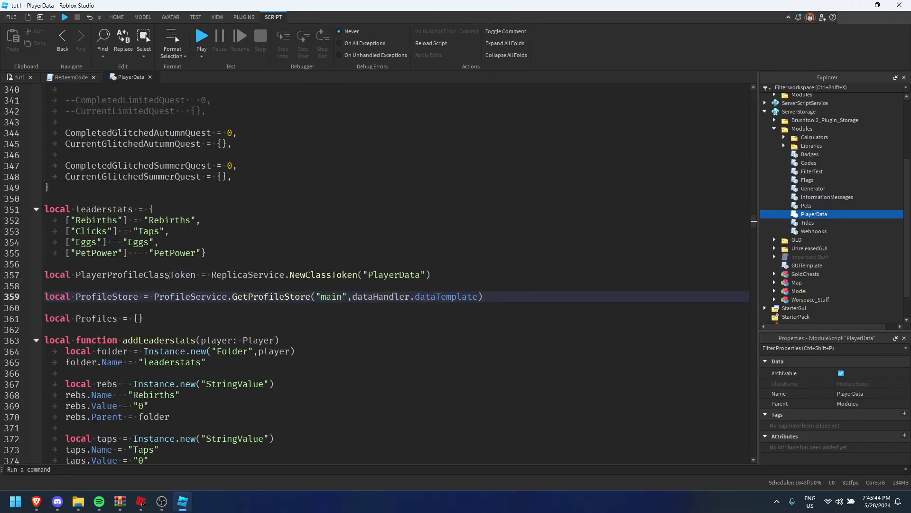
{"action": "left_click_drag", "start_coordinate": [231, 249], "coordinate": [66, 187]}
{"action": "left_click", "coordinate": [179, 221]}
{"action": "left_click", "coordinate": [137, 242]}
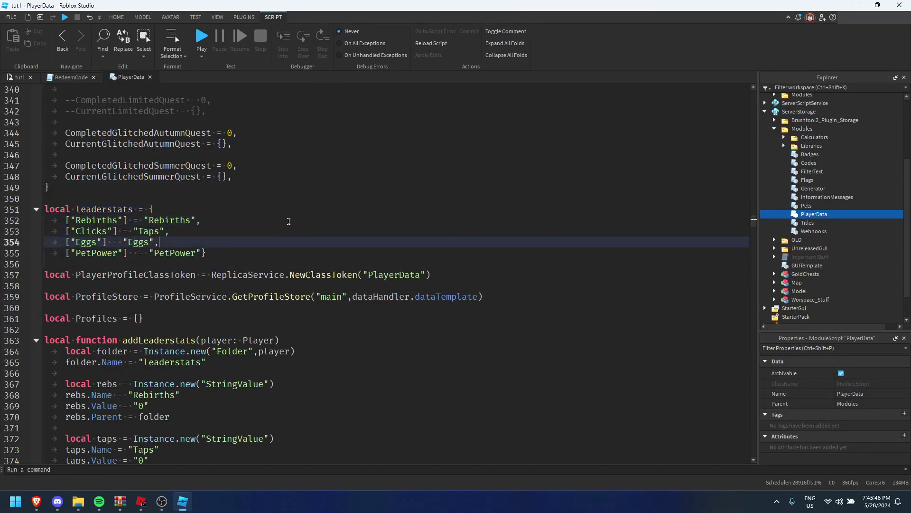
{"action": "scroll", "coordinate": [127, 158], "scroll_direction": "down", "scroll_amount": 4}
{"action": "scroll", "coordinate": [173, 187], "scroll_direction": "up", "scroll_amount": 7}
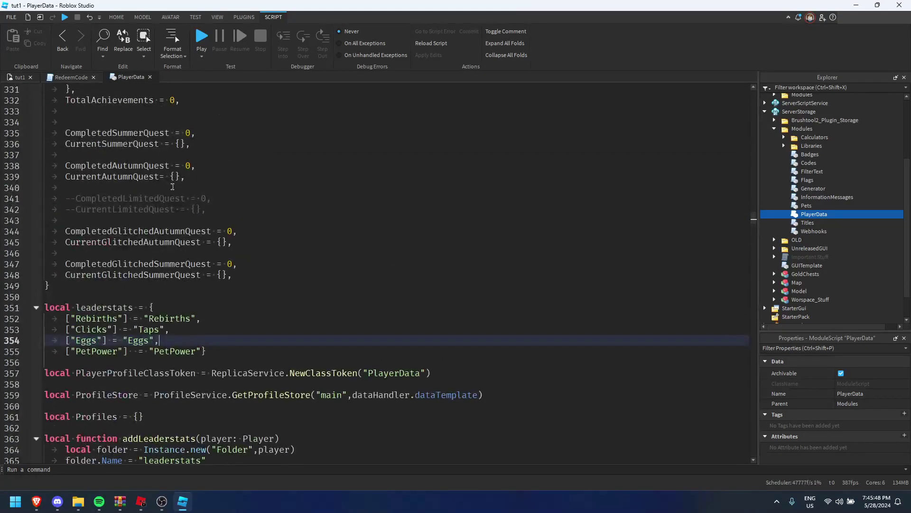
{"action": "left_click", "coordinate": [18, 77]}
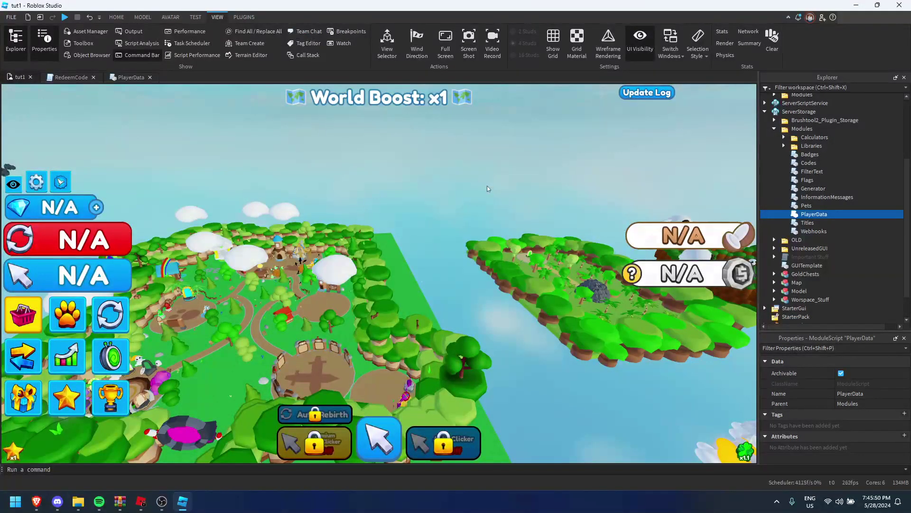
{"action": "left_click", "coordinate": [487, 188]}
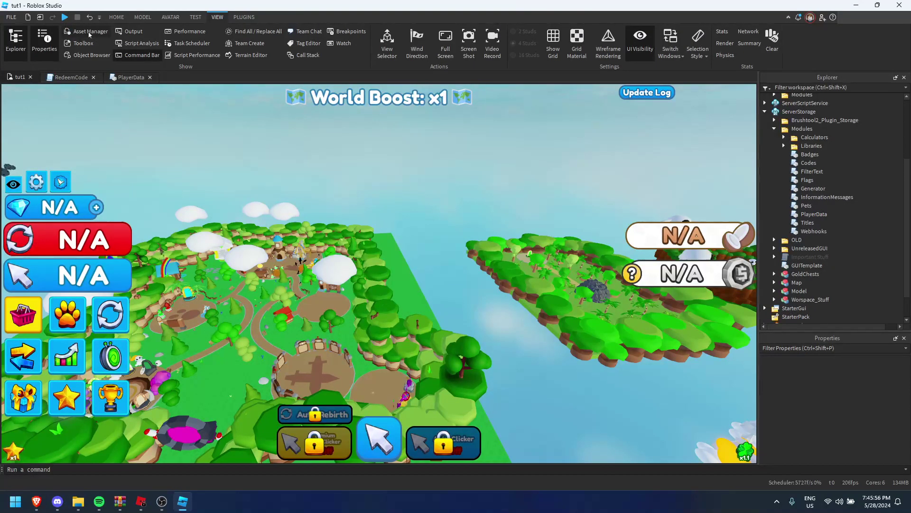
{"action": "scroll", "coordinate": [87, 17], "scroll_direction": "up", "scroll_amount": 1}
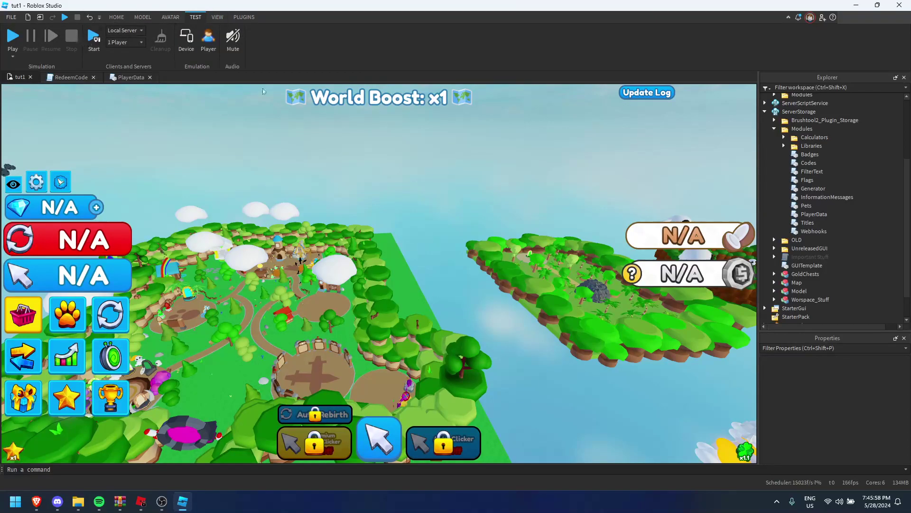
{"action": "key", "text": "w"}
{"action": "right_click_drag", "start_coordinate": [497, 163], "coordinate": [473, 171]}
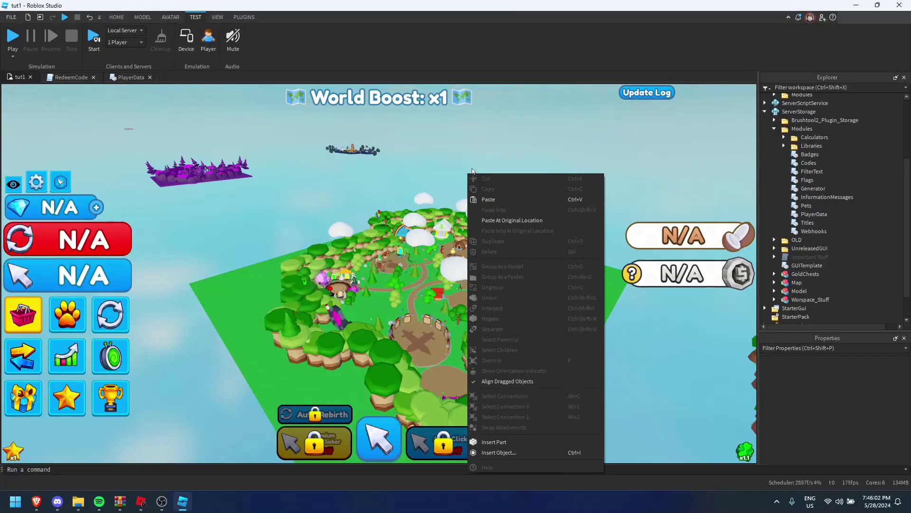
{"action": "left_click", "coordinate": [420, 173]}
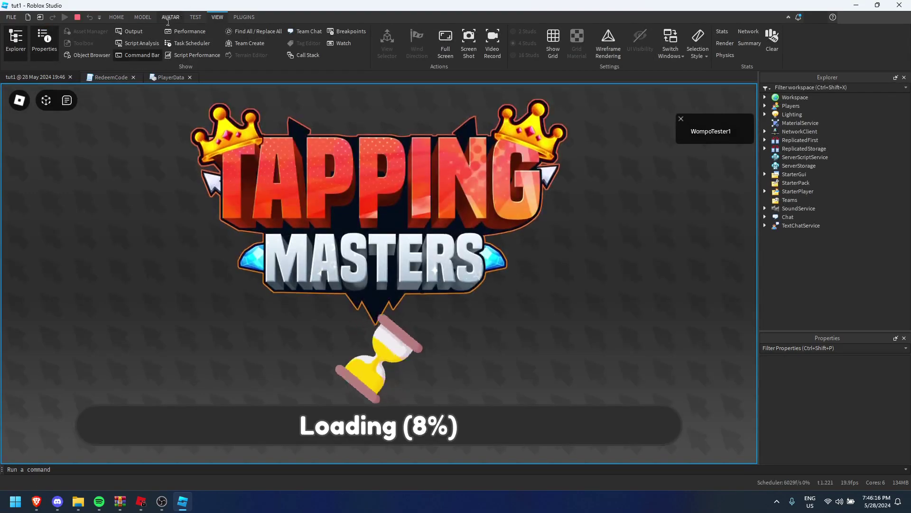
Show the Output log during the playtest and review its messages while the game loads
{"action": "left_click", "coordinate": [134, 31]}
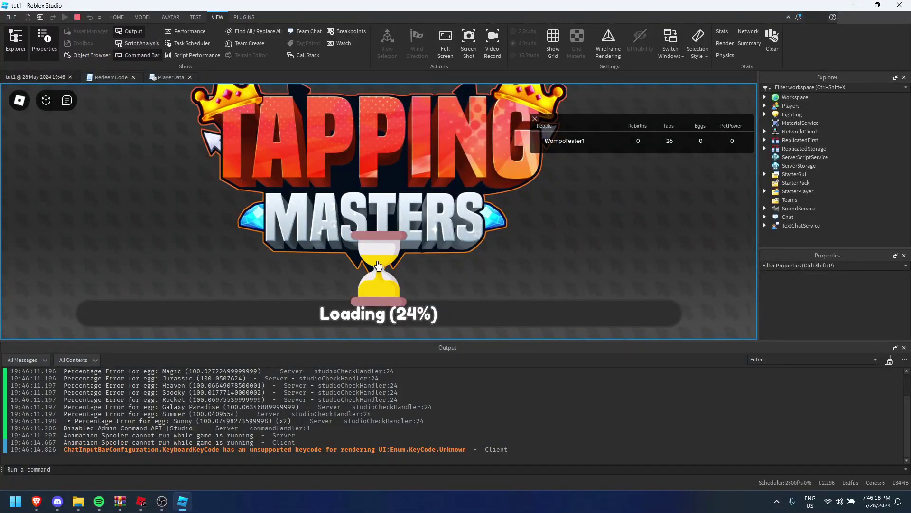
{"action": "scroll", "coordinate": [270, 454], "scroll_direction": "up", "scroll_amount": 1}
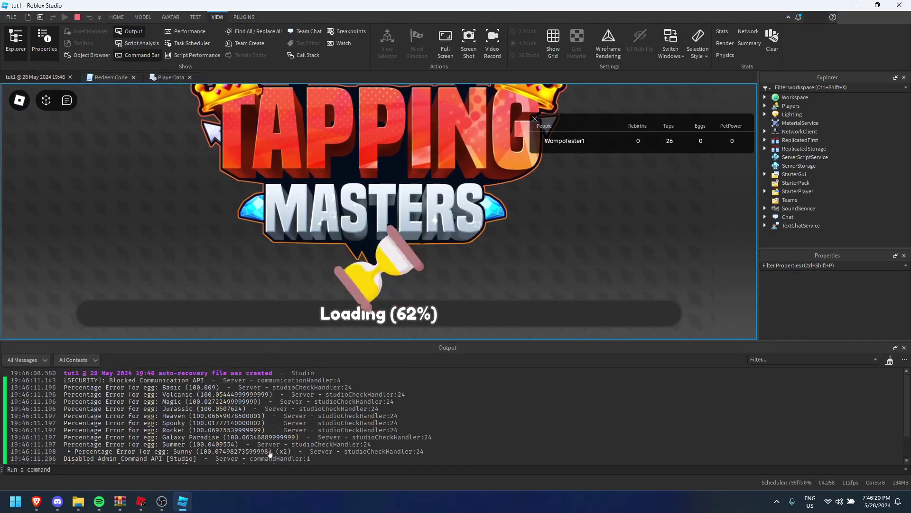
{"action": "scroll", "coordinate": [271, 455], "scroll_direction": "down", "scroll_amount": 1}
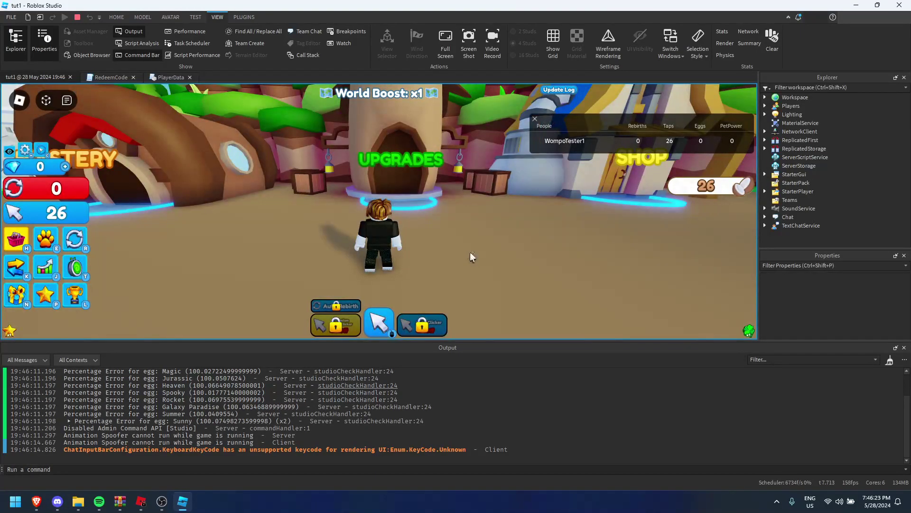
Playtest the game by walking the character around, tapping several times, and opening the Codes window
{"action": "left_click", "coordinate": [470, 251]}
{"action": "key", "text": "d"}
{"action": "left_click", "coordinate": [479, 254]}
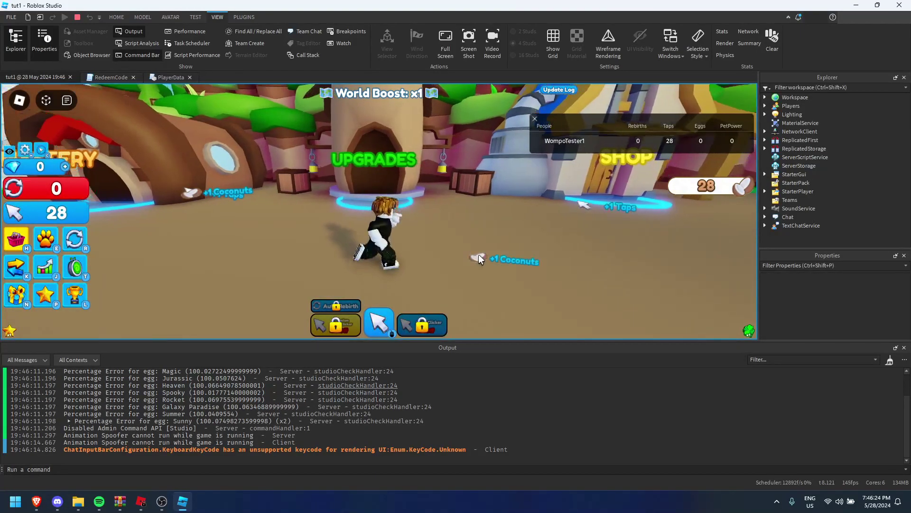
{"action": "key", "text": "s"}
{"action": "left_click", "coordinate": [478, 255]}
{"action": "left_click", "coordinate": [478, 254]}
{"action": "left_click", "coordinate": [478, 254]}
{"action": "left_click", "coordinate": [479, 254]}
{"action": "key", "text": "c"}
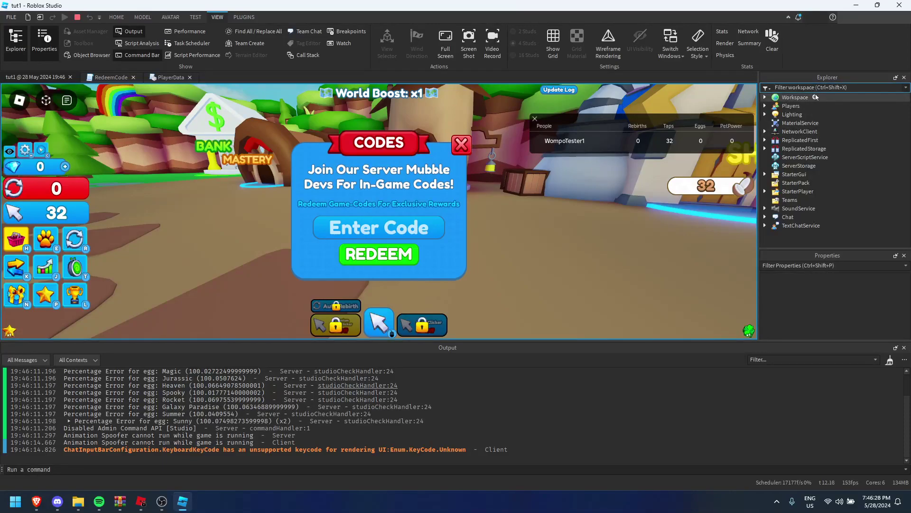
Filter the object tree for "Codes" during the playtest, broaden the filter to "Code", and inspect the matching objects
{"action": "key", "text": "ctrl+shift+x"}
{"action": "type", "text": "Codes"}
{"action": "left_click", "coordinate": [774, 118]}
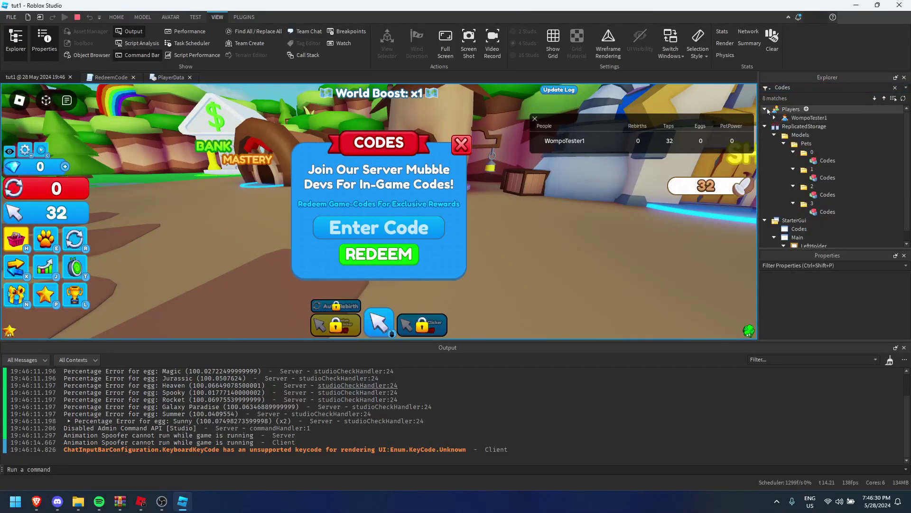
{"action": "left_click", "coordinate": [765, 109]}
{"action": "left_click", "coordinate": [765, 118]}
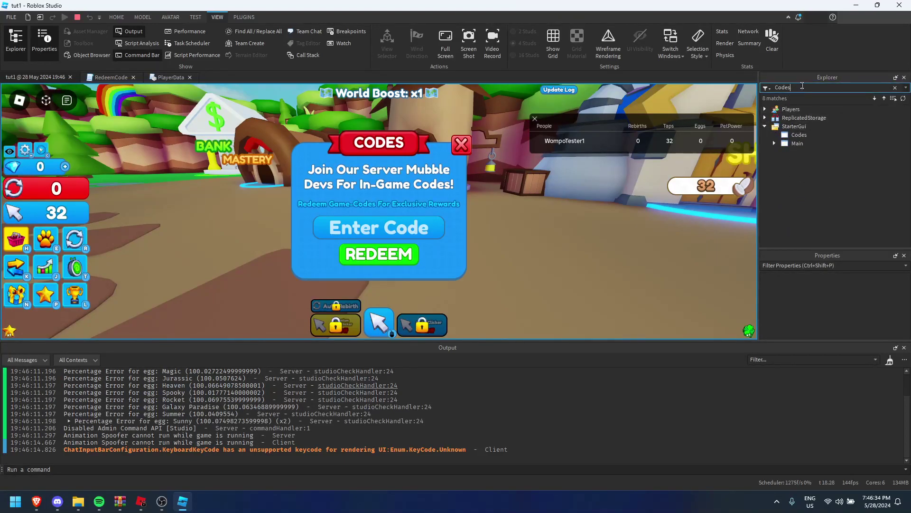
{"action": "key", "text": "BackSpace"}
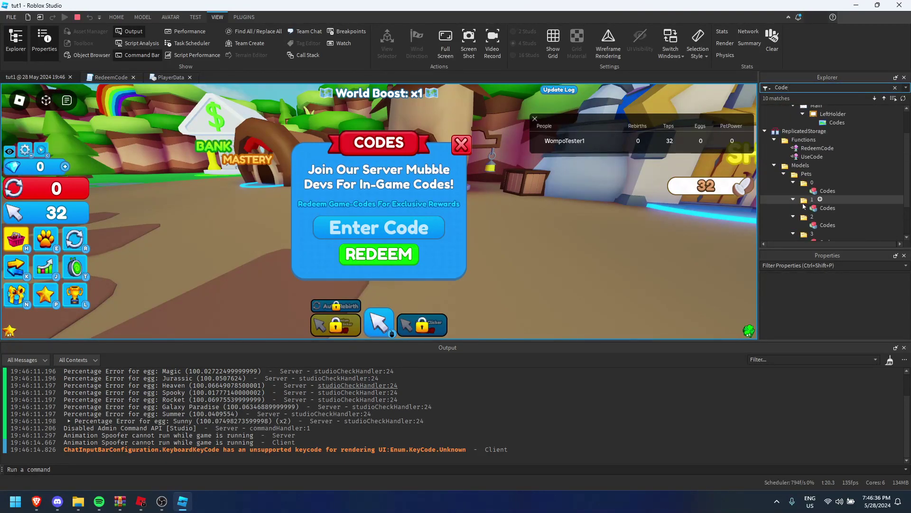
{"action": "scroll", "coordinate": [804, 205], "scroll_direction": "up", "scroll_amount": 2}
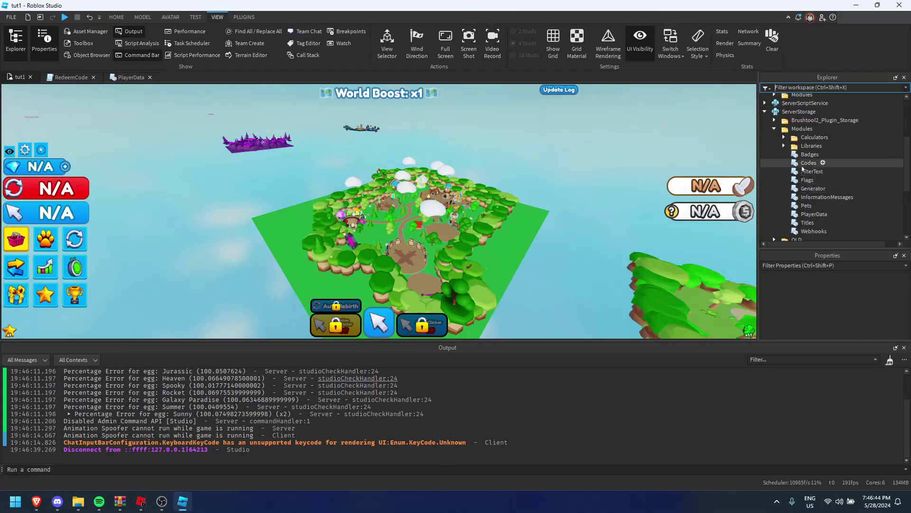
Open the Codes module in ServerStorage and review its example code entries
{"action": "double_click", "coordinate": [807, 163]}
{"action": "left_click", "coordinate": [274, 275]}
{"action": "scroll", "coordinate": [341, 193], "scroll_direction": "down", "scroll_amount": 3}
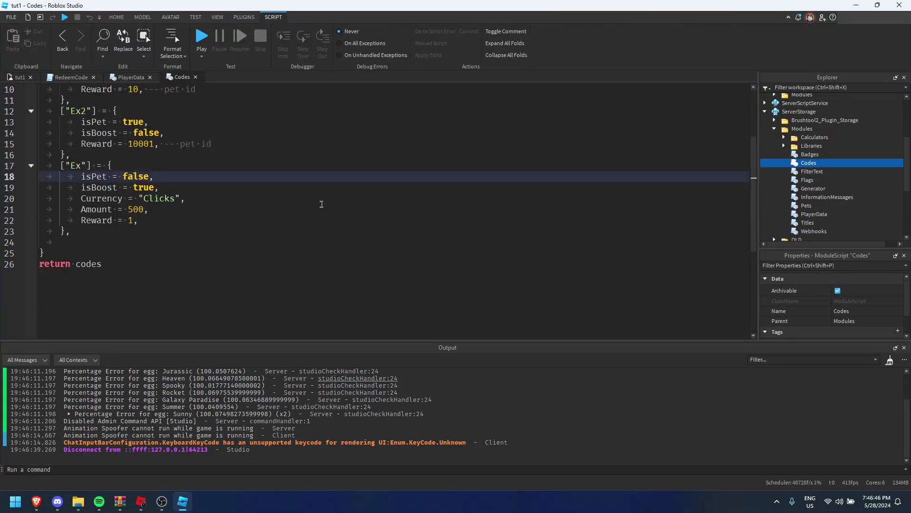
{"action": "scroll", "coordinate": [327, 218], "scroll_direction": "up", "scroll_amount": 3}
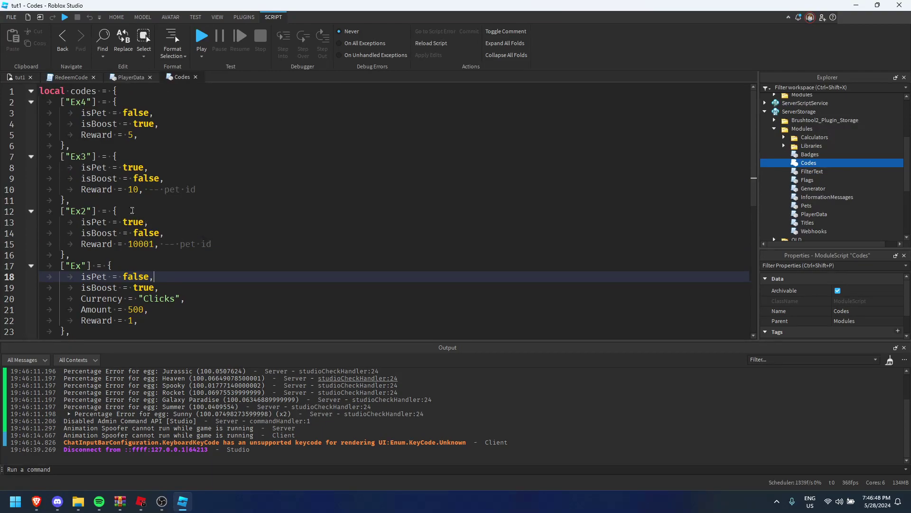
Set the pet ID rewards to 3 for code Ex2 and 2 for code Ex3
{"action": "double_click", "coordinate": [141, 243]}
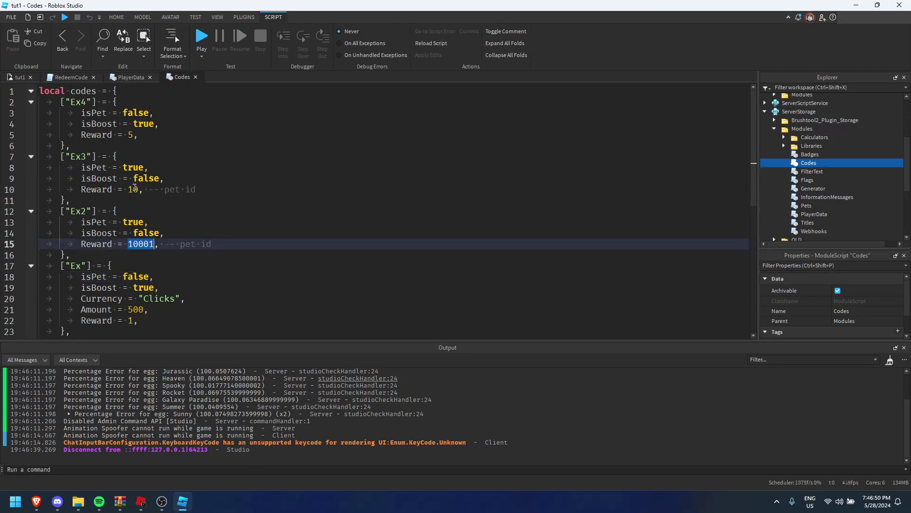
{"action": "type", "text": "3"}
{"action": "double_click", "coordinate": [133, 189]}
{"action": "type", "text": "2"}
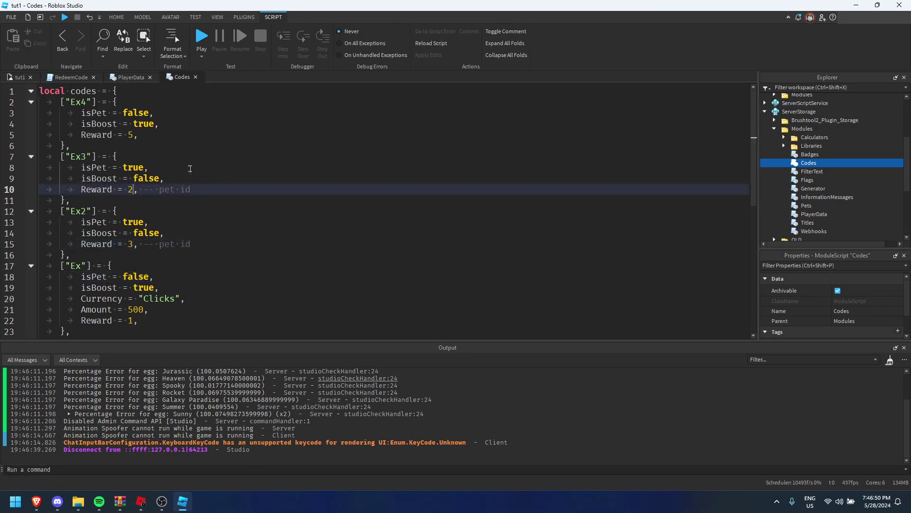
Search for the Eggs module in ReplicatedStorage, open it, and select the Imperious Galaxy Robot's ID in the Galaxy Paradise egg
{"action": "left_click", "coordinate": [797, 87]}
{"action": "type", "text": "Eggs"}
{"action": "left_click", "coordinate": [791, 137]}
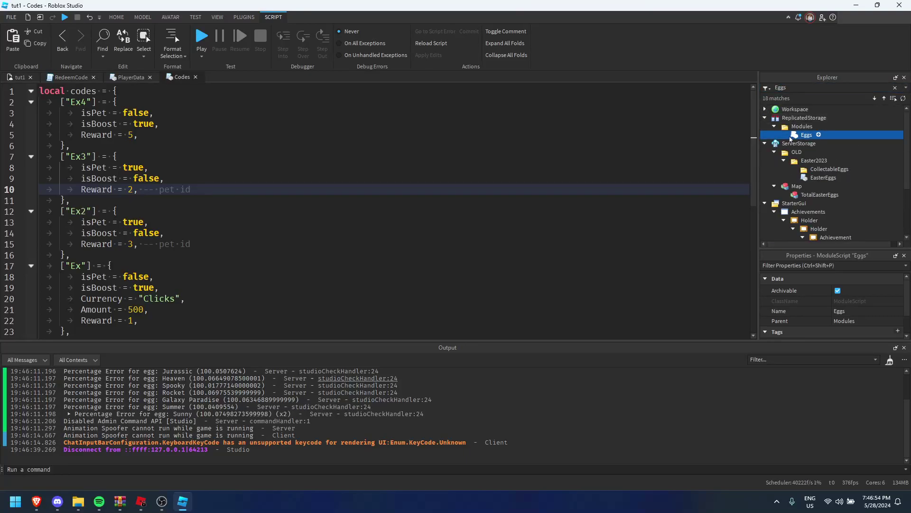
{"action": "double_click", "coordinate": [791, 136]}
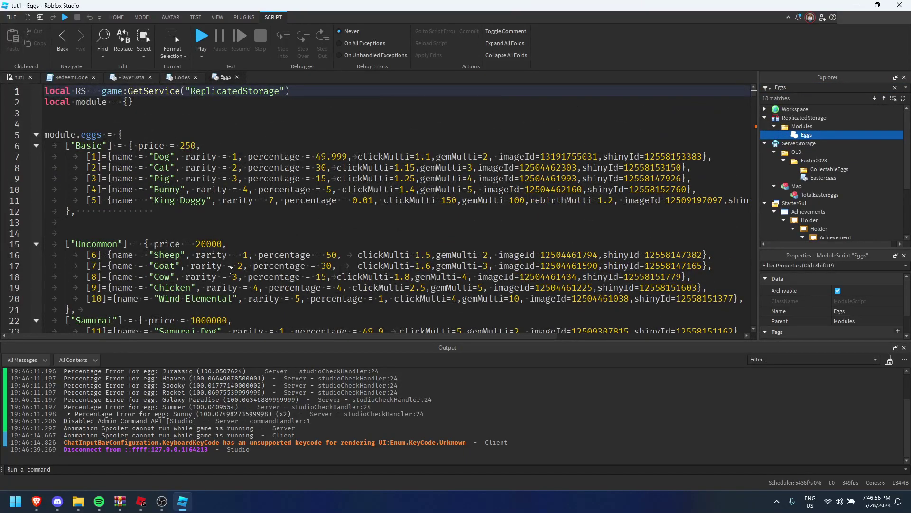
{"action": "scroll", "coordinate": [232, 266], "scroll_direction": "down", "scroll_amount": 13}
{"action": "scroll", "coordinate": [235, 245], "scroll_direction": "down", "scroll_amount": 20}
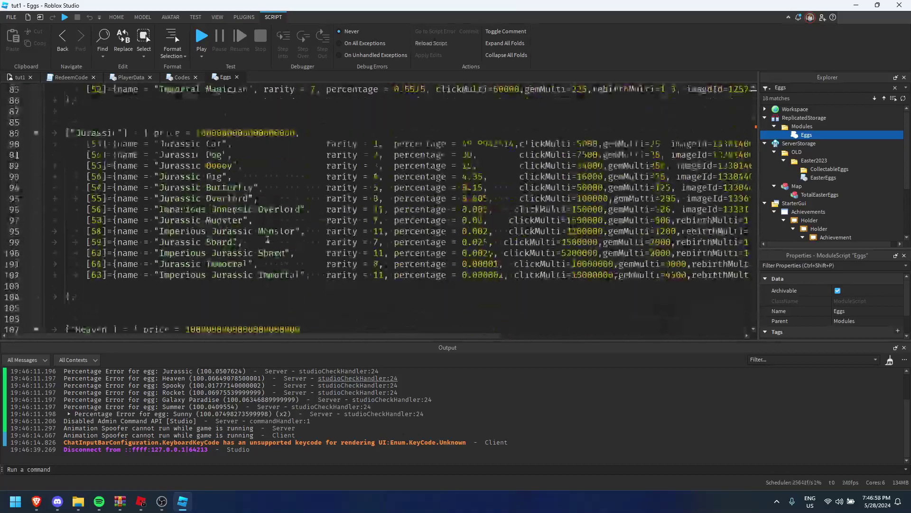
{"action": "double_click", "coordinate": [99, 220]}
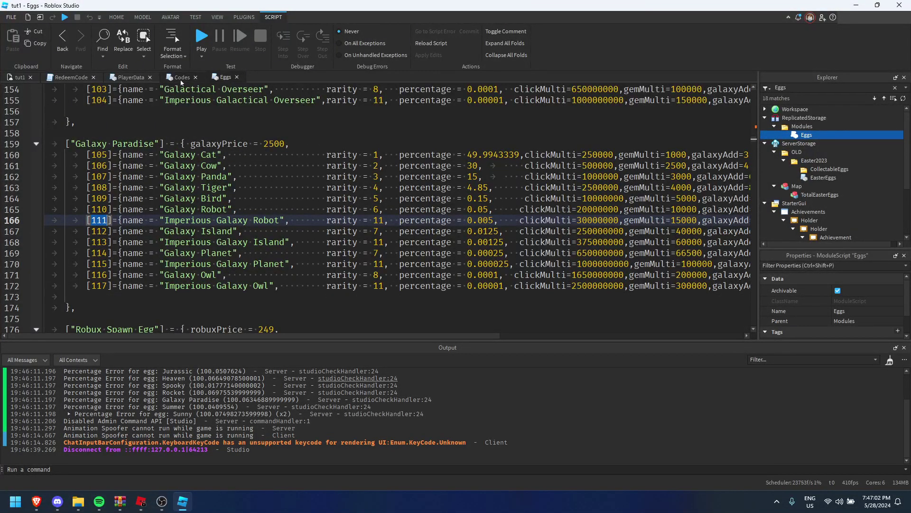
In the Codes module, set the rewards to 111 for Ex3, 112 for Ex2, and 50 for Ex4
{"action": "left_click", "coordinate": [179, 78]}
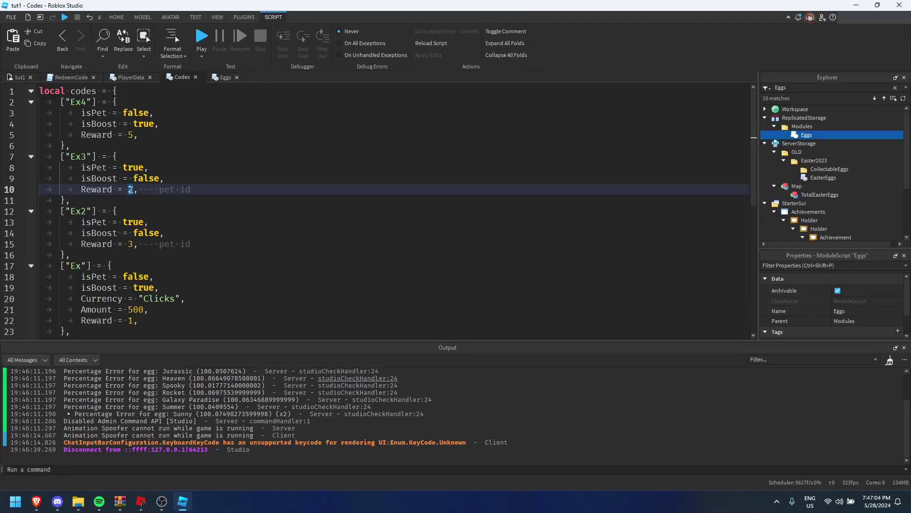
{"action": "double_click", "coordinate": [129, 243]}
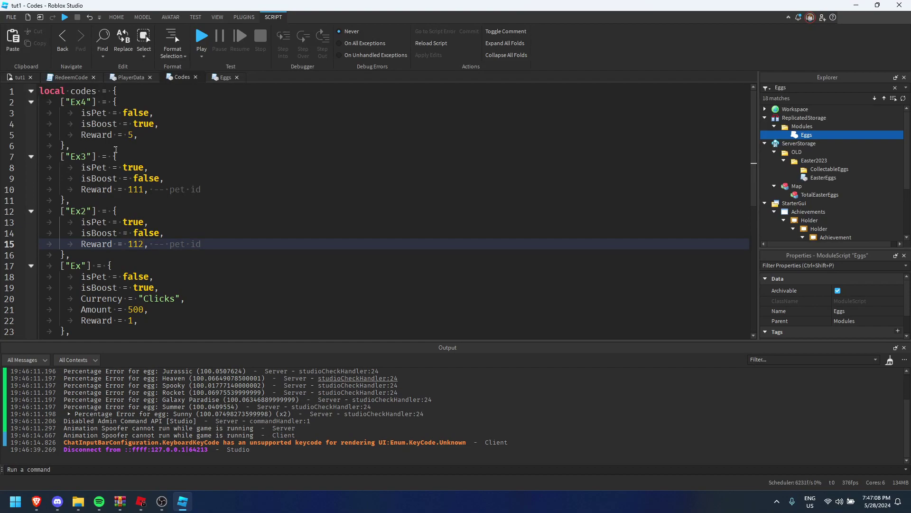
{"action": "double_click", "coordinate": [129, 135]}
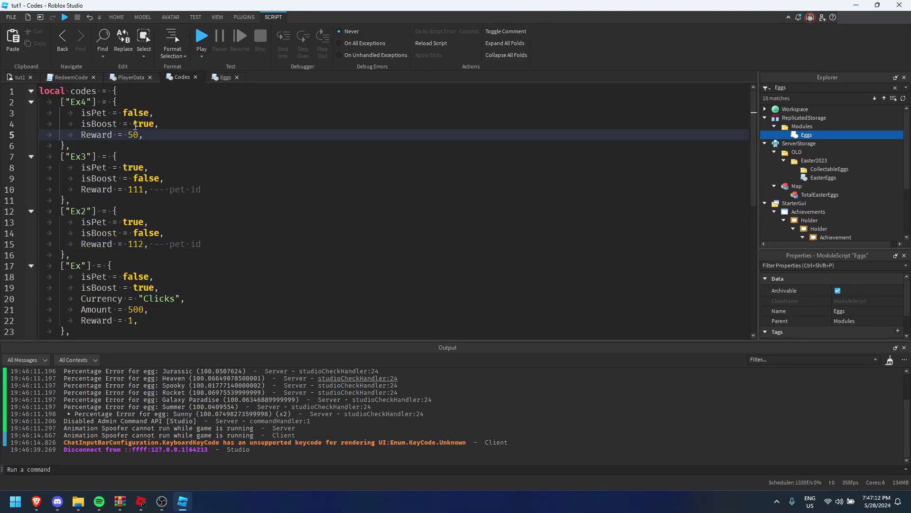
In the Codes module, examine the Currency line of the Ex code entry
{"action": "left_click", "coordinate": [16, 78]}
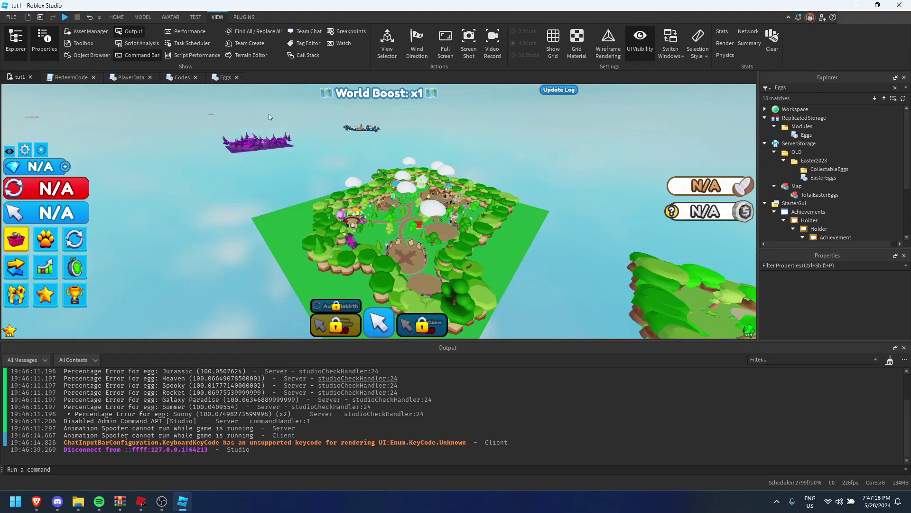
{"action": "left_click", "coordinate": [225, 77]}
{"action": "left_click", "coordinate": [181, 77]}
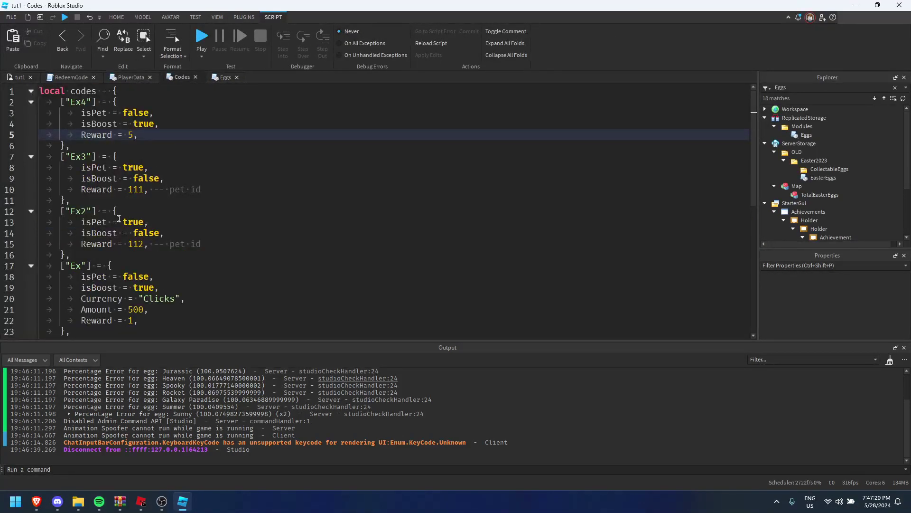
{"action": "scroll", "coordinate": [119, 219], "scroll_direction": "down", "scroll_amount": 3}
{"action": "left_click", "coordinate": [220, 195]}
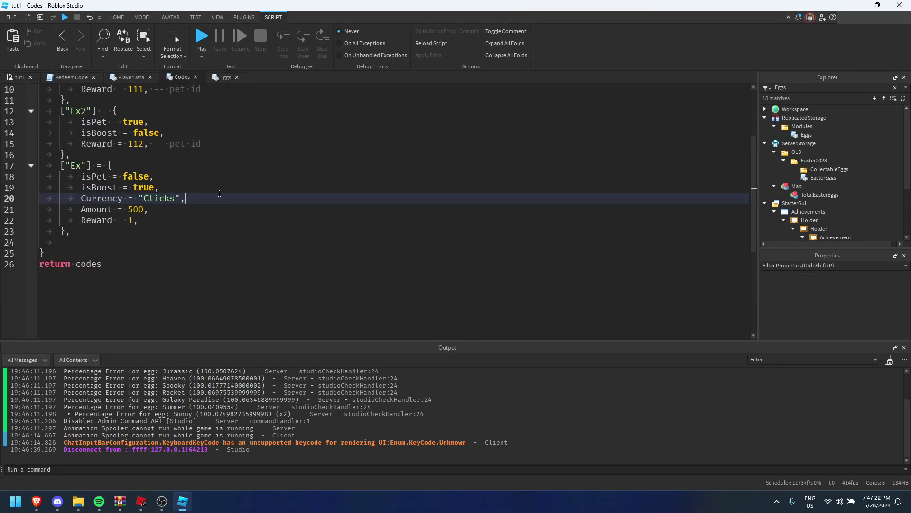
{"action": "left_click_drag", "start_coordinate": [201, 199], "coordinate": [80, 198]}
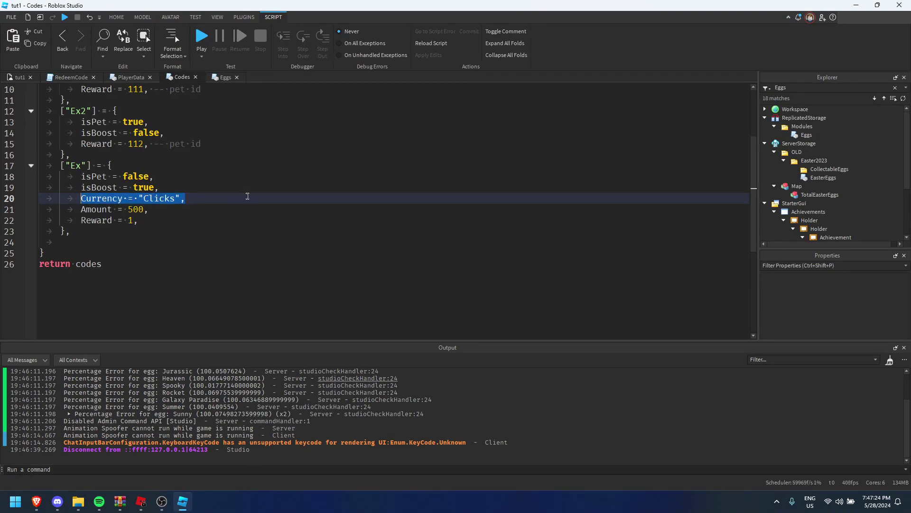
{"action": "left_click", "coordinate": [247, 196]}
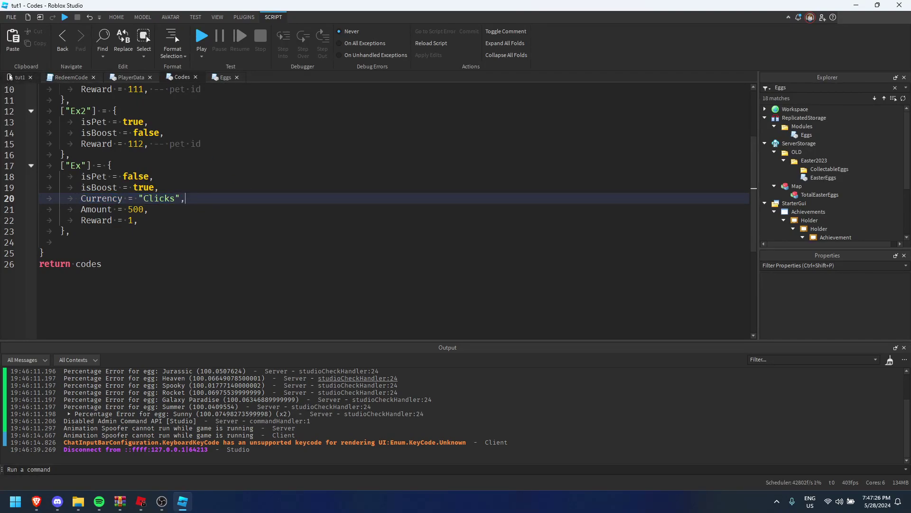
Start a playtest of the tut1 place and redeem the code Ex in the game's codes window
{"action": "left_click", "coordinate": [10, 77]}
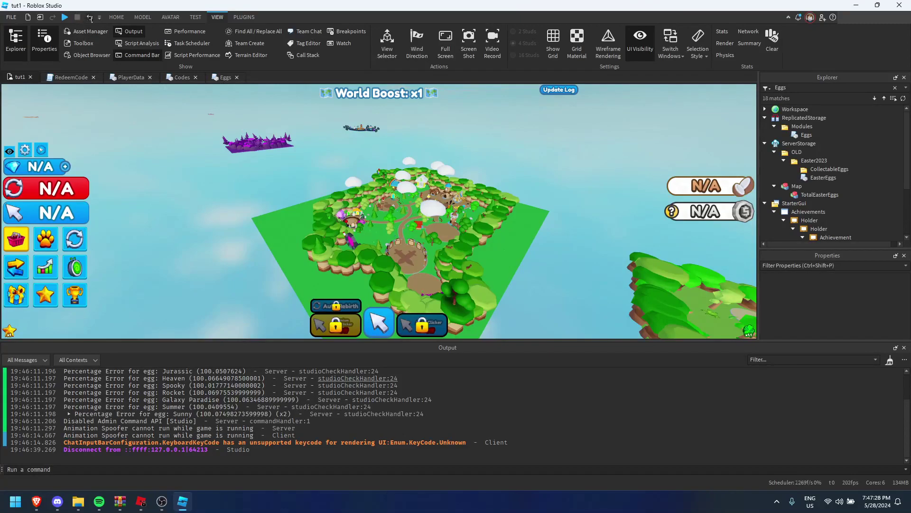
{"action": "left_click", "coordinate": [116, 17]}
{"action": "left_click", "coordinate": [413, 41]}
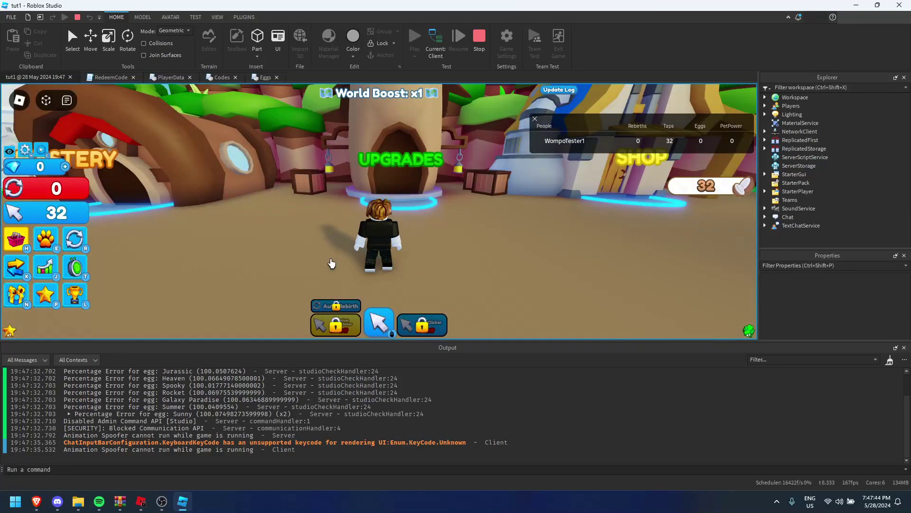
{"action": "type", "text": "x"}
{"action": "left_click", "coordinate": [379, 254]}
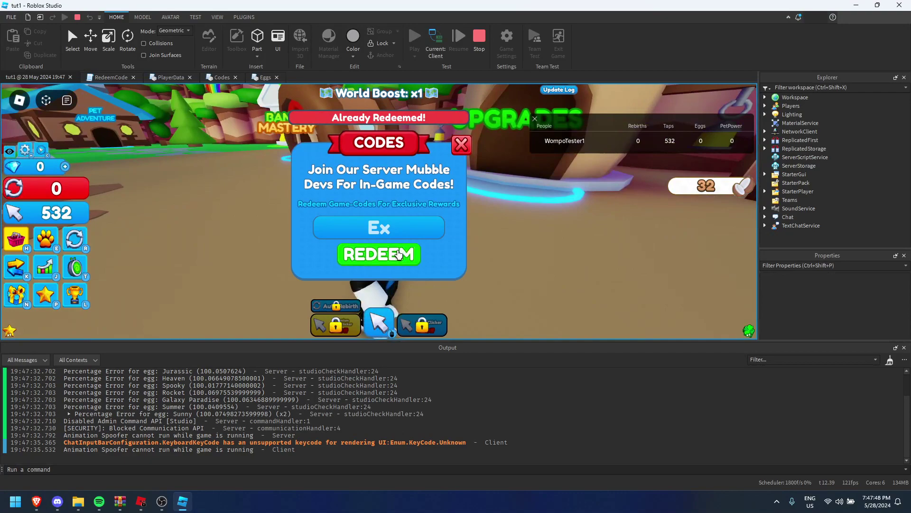
Redeem the code Ex2 in the game and close the codes window
{"action": "left_click", "coordinate": [402, 231]}
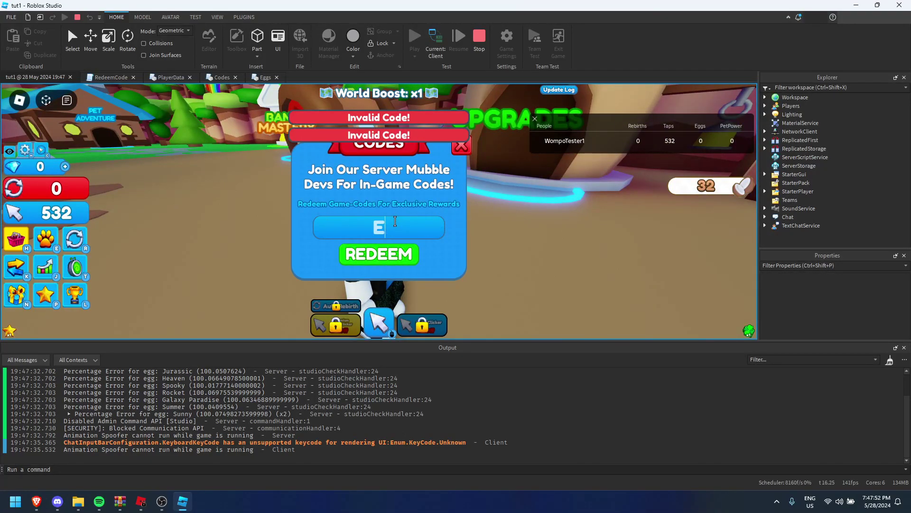
{"action": "left_click", "coordinate": [421, 231]}
{"action": "type", "text": "E"}
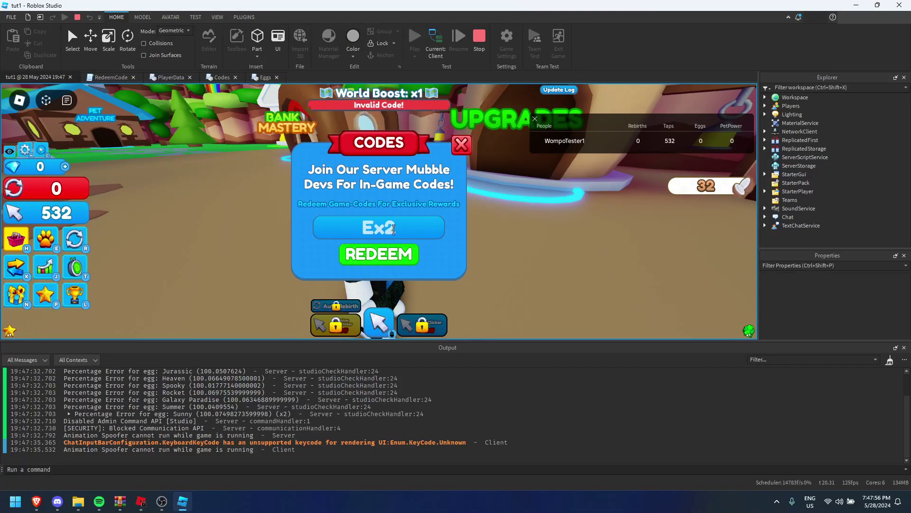
{"action": "left_click", "coordinate": [399, 255]}
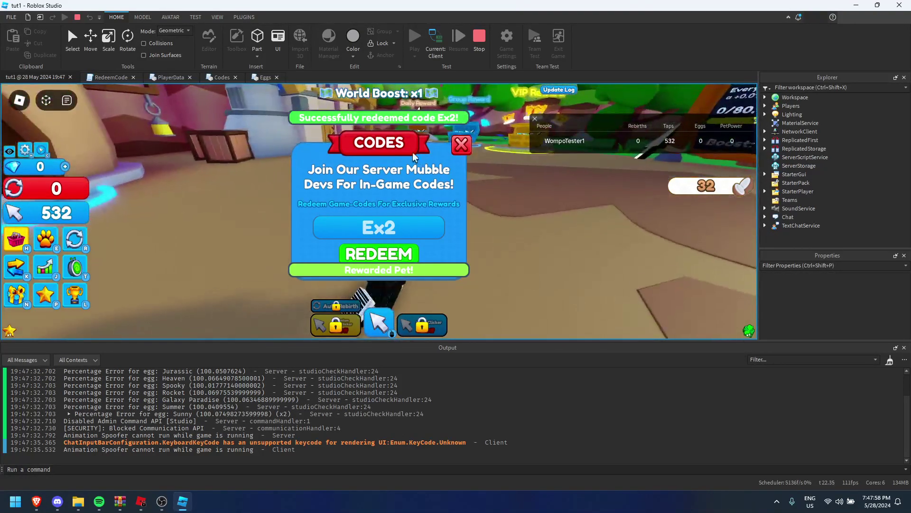
{"action": "left_click", "coordinate": [458, 144]}
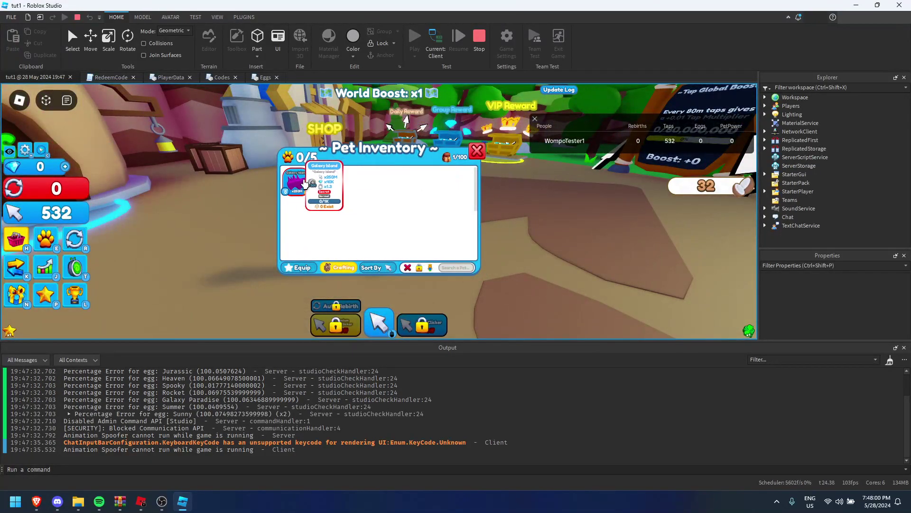
Equip the Galaxy Island pet from the pet inventory and tap repeatedly in the game world to try it out
{"action": "left_click", "coordinate": [305, 185]}
{"action": "left_click", "coordinate": [476, 152]}
{"action": "left_click", "coordinate": [471, 208]}
{"action": "left_click", "coordinate": [472, 208]}
{"action": "scroll", "coordinate": [471, 208], "scroll_direction": "down", "scroll_amount": 2}
{"action": "left_click", "coordinate": [472, 207]}
{"action": "left_click", "coordinate": [472, 207]}
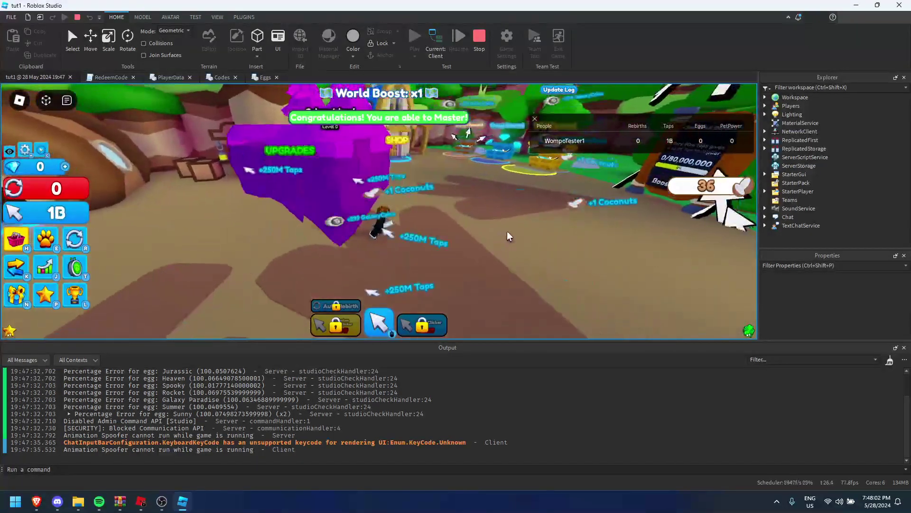
{"action": "left_click", "coordinate": [507, 231]}
{"action": "left_click", "coordinate": [507, 232]}
{"action": "left_click", "coordinate": [507, 232]}
{"action": "left_click", "coordinate": [507, 231]}
{"action": "left_click", "coordinate": [506, 231]}
{"action": "left_click", "coordinate": [507, 232]}
{"action": "left_click", "coordinate": [507, 231]}
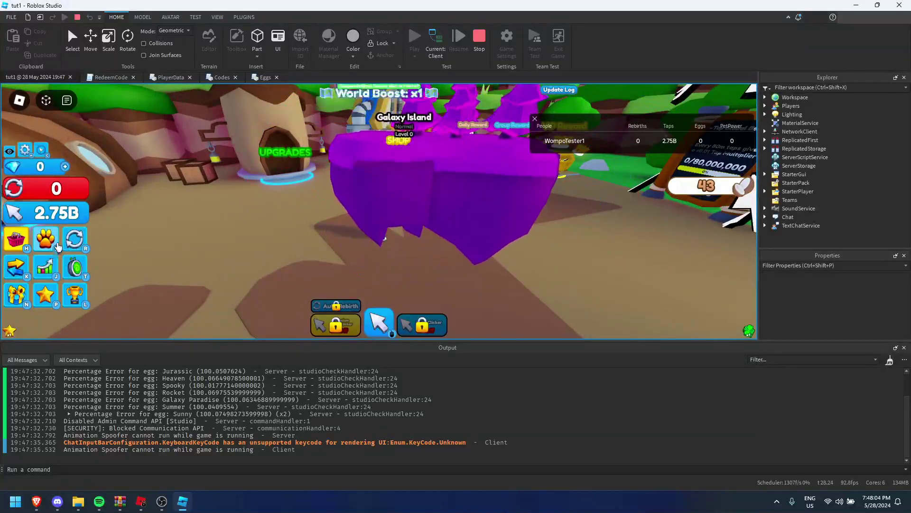
Copy the code name Ex3 from the Codes module and redeem it in the game's codes window
{"action": "left_click", "coordinate": [41, 150]}
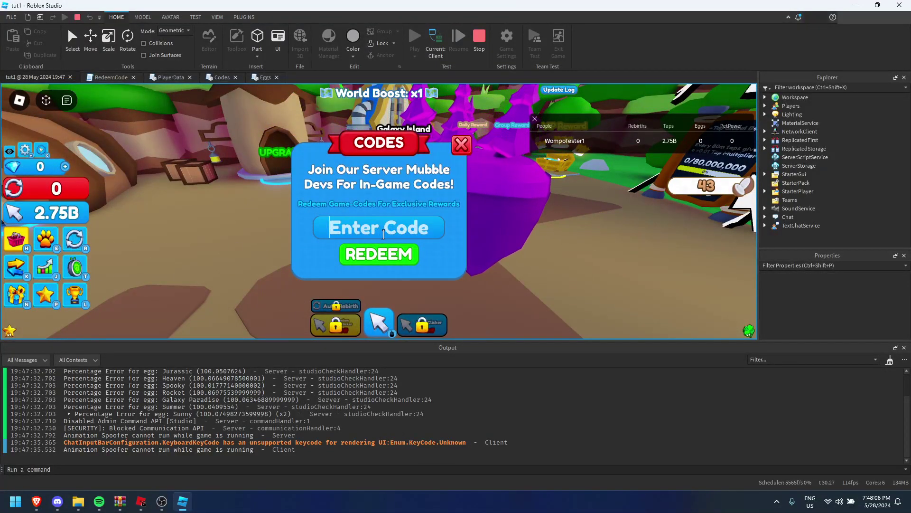
{"action": "left_click", "coordinate": [220, 77]}
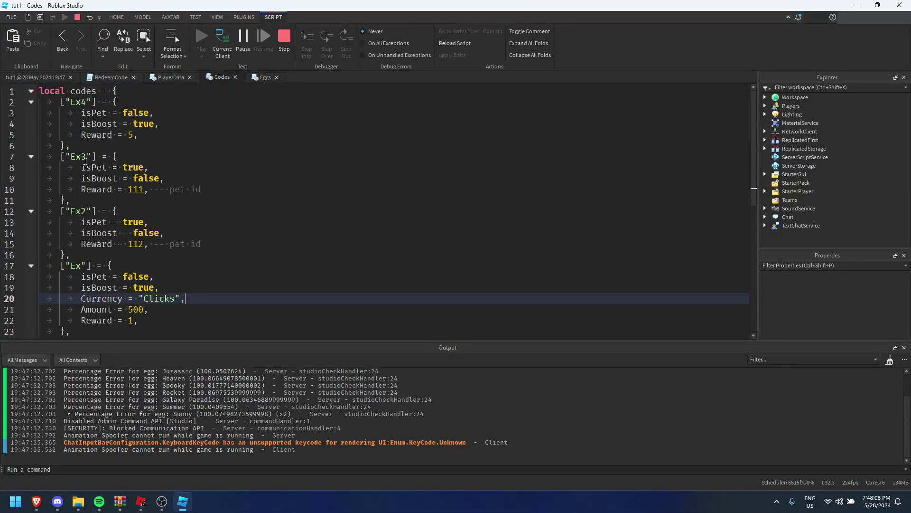
{"action": "double_click", "coordinate": [86, 157]}
{"action": "key", "text": "ctrl+c"}
{"action": "left_click", "coordinate": [36, 77]}
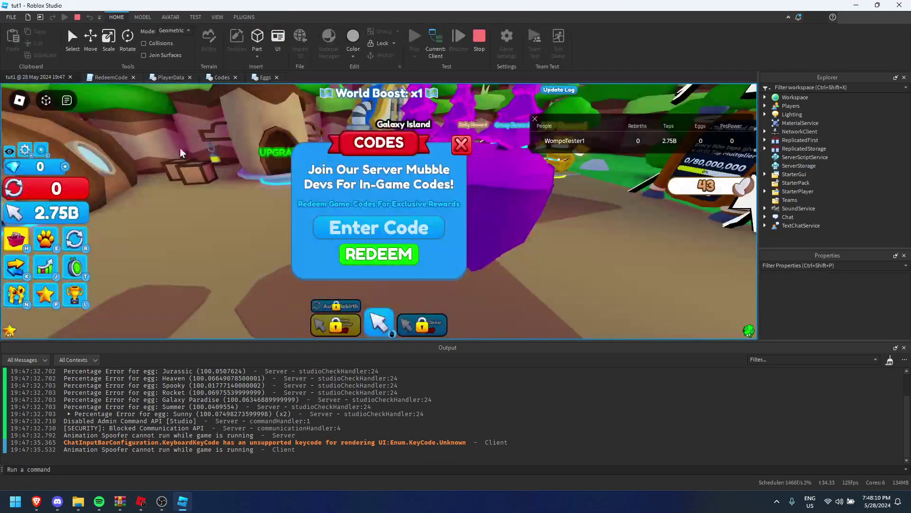
{"action": "left_click", "coordinate": [379, 227]}
{"action": "key", "text": "ctrl+v"}
{"action": "left_click", "coordinate": [379, 253]}
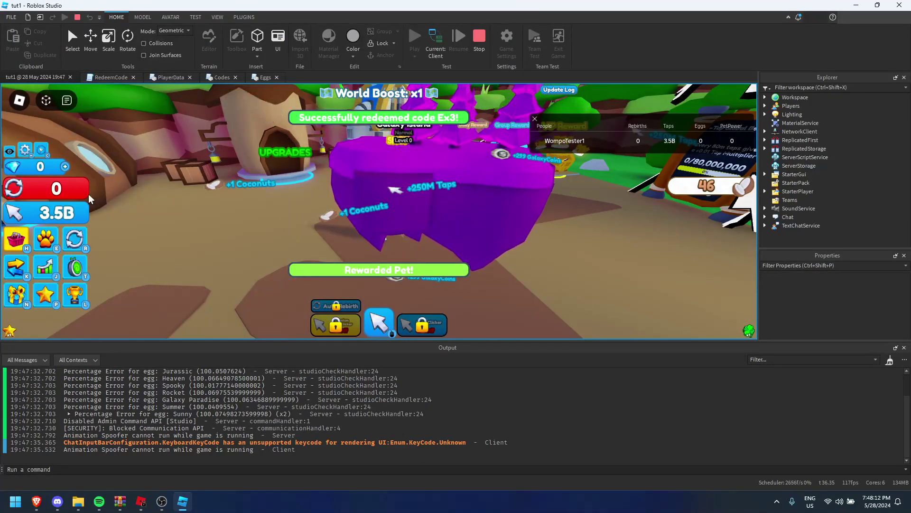
Equip the Imperious Galaxy Robot from the pet inventory and tap repeatedly while walking around with both pets
{"action": "left_click", "coordinate": [50, 239]}
{"action": "left_click", "coordinate": [327, 183]}
{"action": "left_click", "coordinate": [479, 150]}
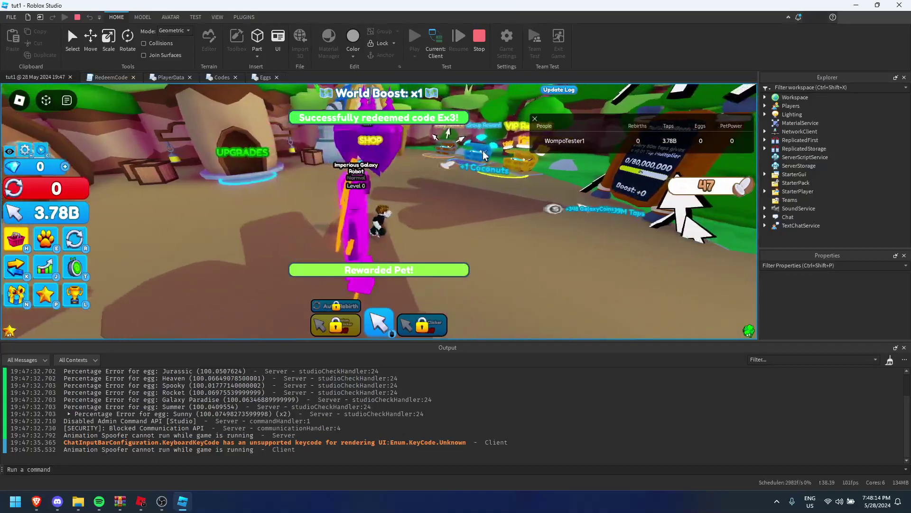
{"action": "left_click", "coordinate": [441, 217]}
{"action": "left_click", "coordinate": [442, 218]}
{"action": "left_click", "coordinate": [442, 218]}
{"action": "left_click", "coordinate": [444, 215]}
{"action": "left_click", "coordinate": [444, 215]}
{"action": "key", "text": "s"}
{"action": "left_click", "coordinate": [443, 215]}
{"action": "left_click", "coordinate": [374, 211]}
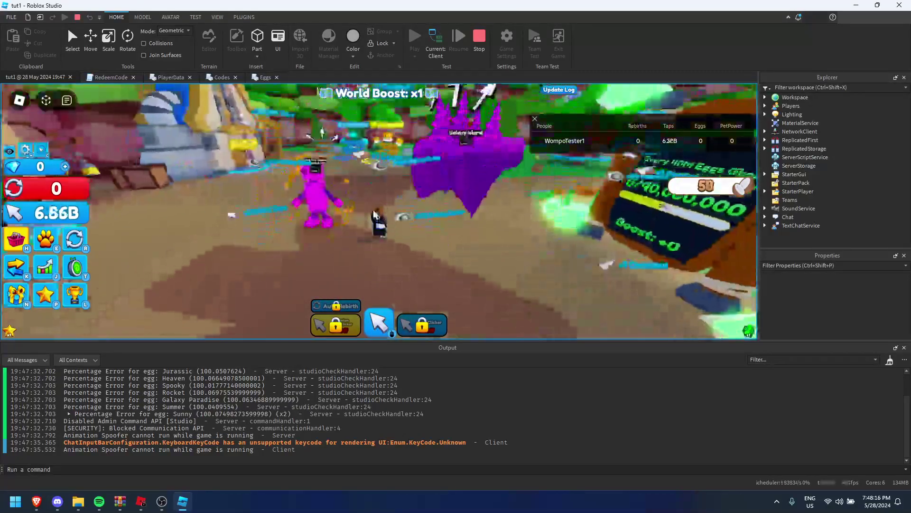
Copy the code name Ex4 from the Codes module, try to redeem it in the game, and close the codes window
{"action": "left_click", "coordinate": [222, 77]}
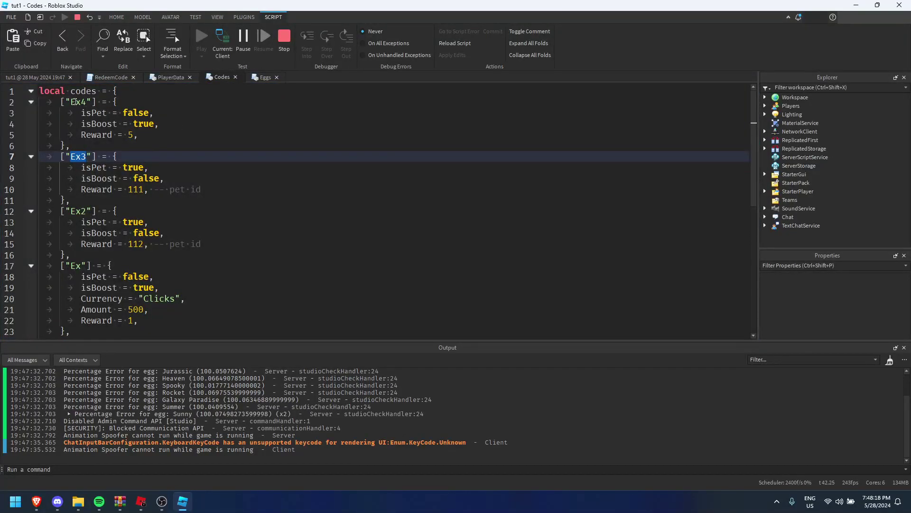
{"action": "double_click", "coordinate": [75, 101]}
{"action": "key", "text": "ctrl+c"}
{"action": "left_click", "coordinate": [38, 77]}
{"action": "left_click", "coordinate": [321, 194]}
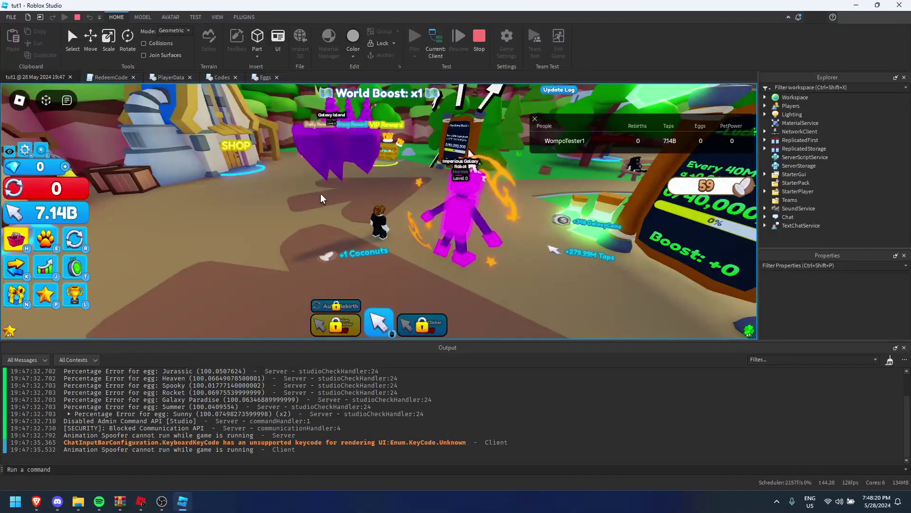
{"action": "key", "text": "s"}
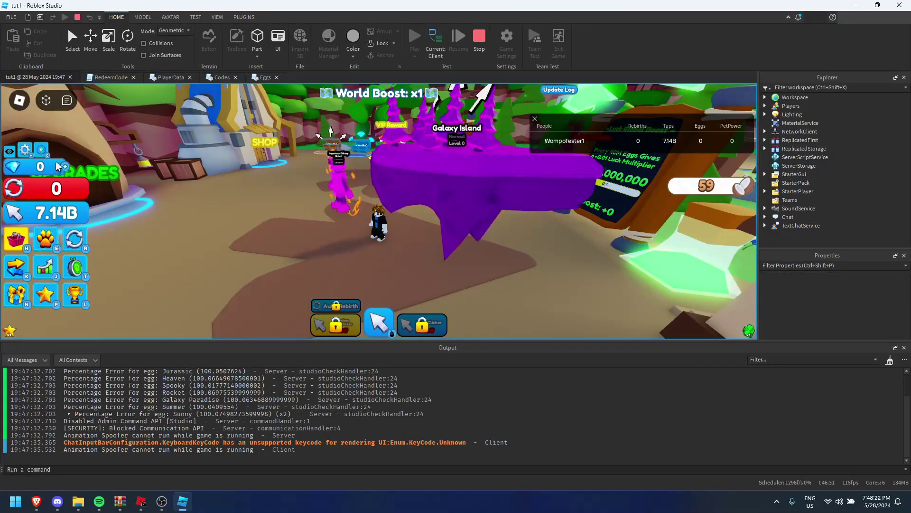
{"action": "left_click", "coordinate": [41, 150]}
{"action": "left_click", "coordinate": [379, 227]}
{"action": "key", "text": "ctrl+v"}
{"action": "left_click", "coordinate": [388, 260]}
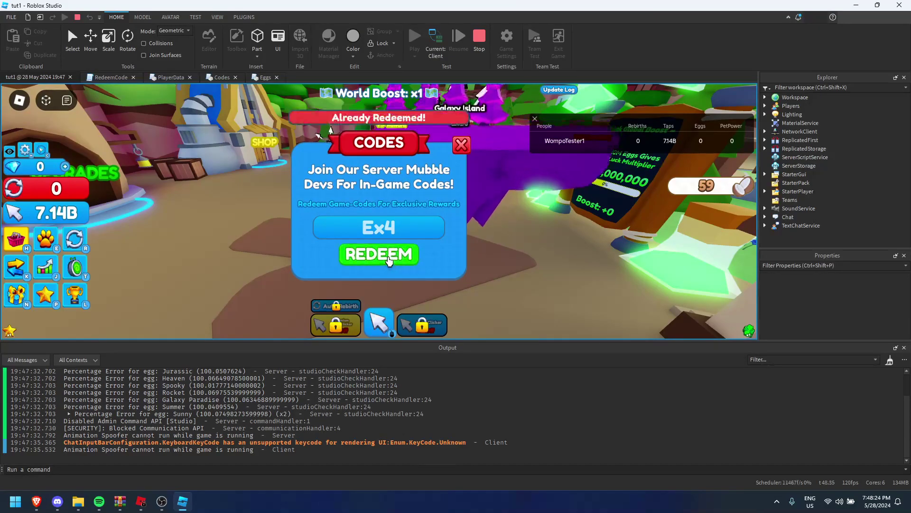
{"action": "left_click", "coordinate": [461, 144]}
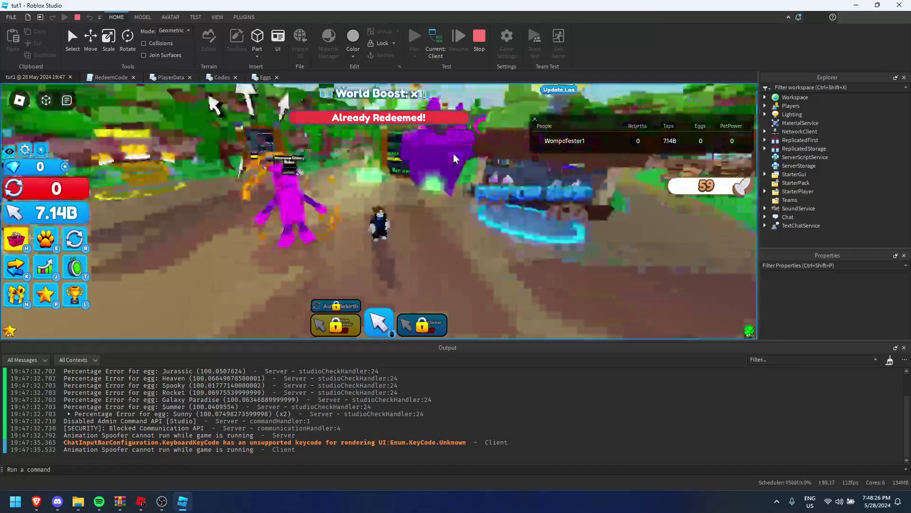
Walk to the potion shop and try to buy the X2 Taps Potion for 1K gems
{"action": "key", "text": "w"}
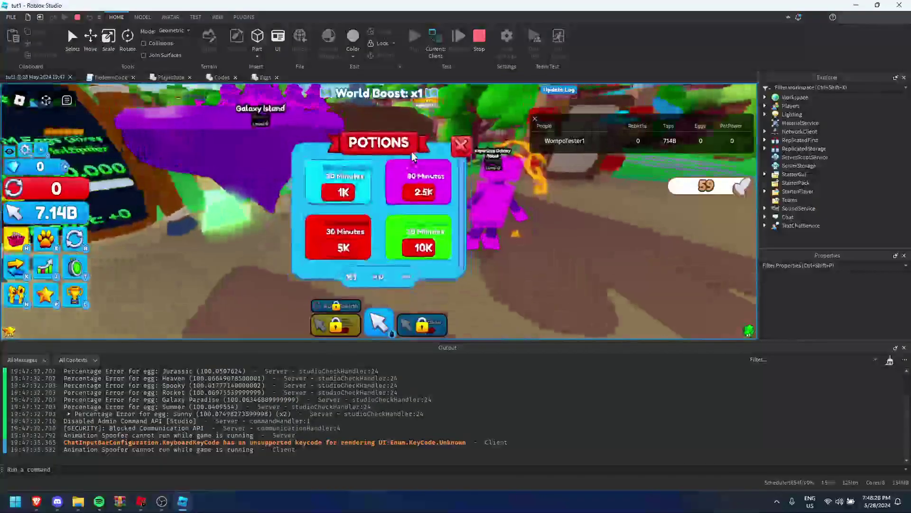
{"action": "left_click", "coordinate": [328, 192]}
{"action": "left_click", "coordinate": [338, 193]}
{"action": "left_click", "coordinate": [337, 194]}
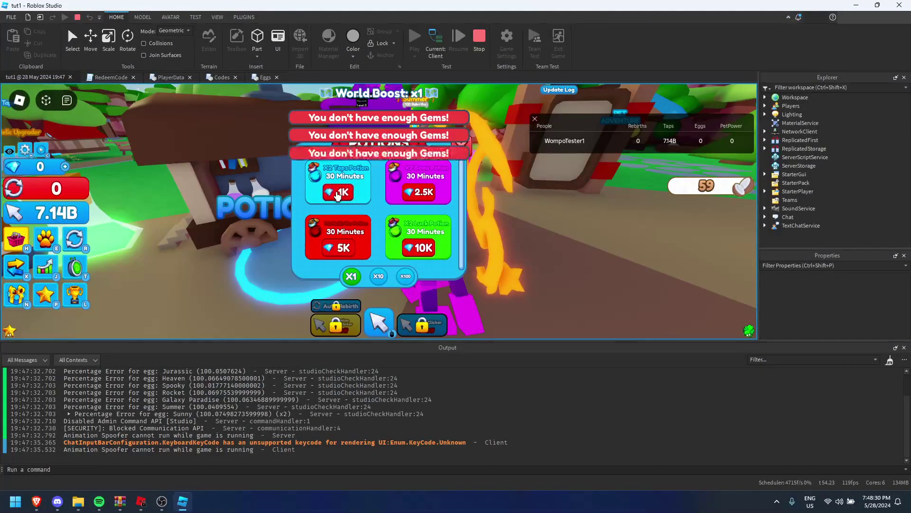
{"action": "left_click", "coordinate": [338, 193]}
{"action": "key", "text": "s"}
{"action": "left_click", "coordinate": [460, 148]}
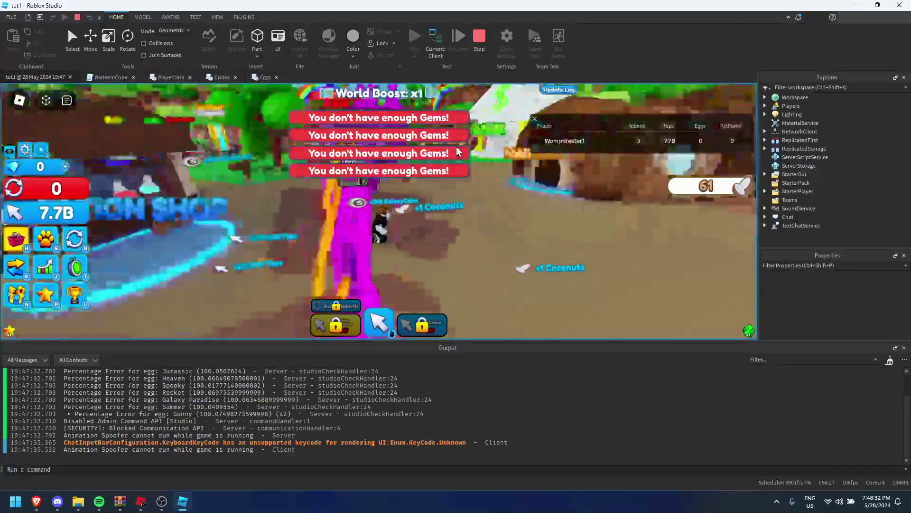
Walk to the upgrades area and look through the spawn upgrades on offer
{"action": "key", "text": "w"}
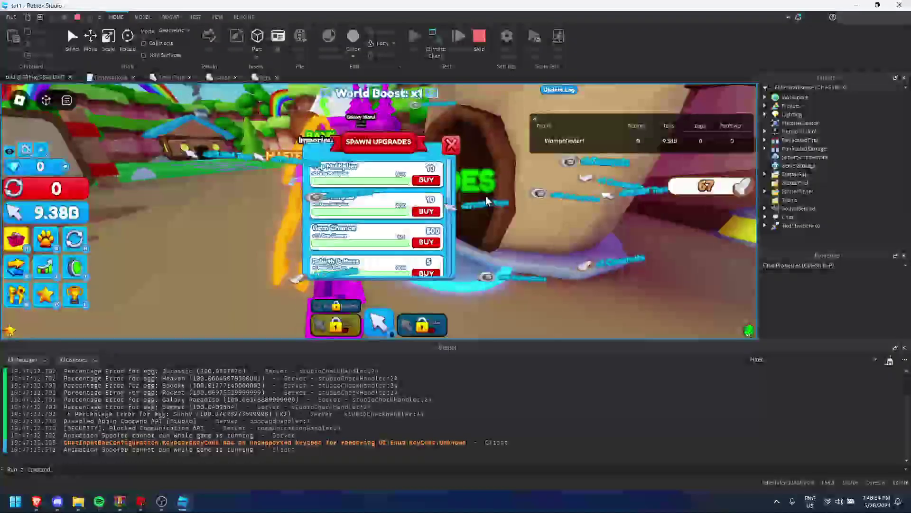
{"action": "scroll", "coordinate": [413, 213], "scroll_direction": "down", "scroll_amount": 3}
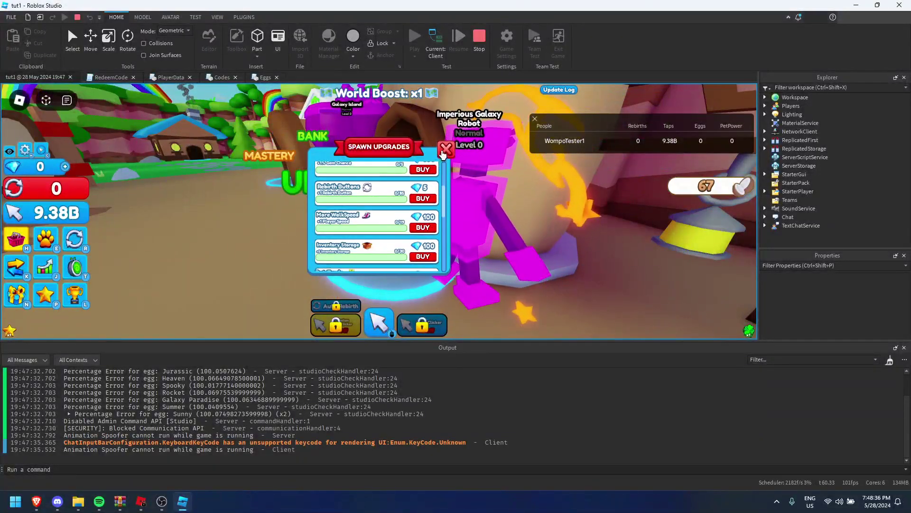
{"action": "left_click", "coordinate": [446, 149]}
Tap repeatedly in the game world to gather gems for potions
{"action": "key", "text": "a"}
{"action": "left_click", "coordinate": [530, 260]}
{"action": "left_click", "coordinate": [531, 261]}
{"action": "left_click", "coordinate": [515, 197]}
{"action": "left_click", "coordinate": [514, 197]}
{"action": "left_click", "coordinate": [504, 193]}
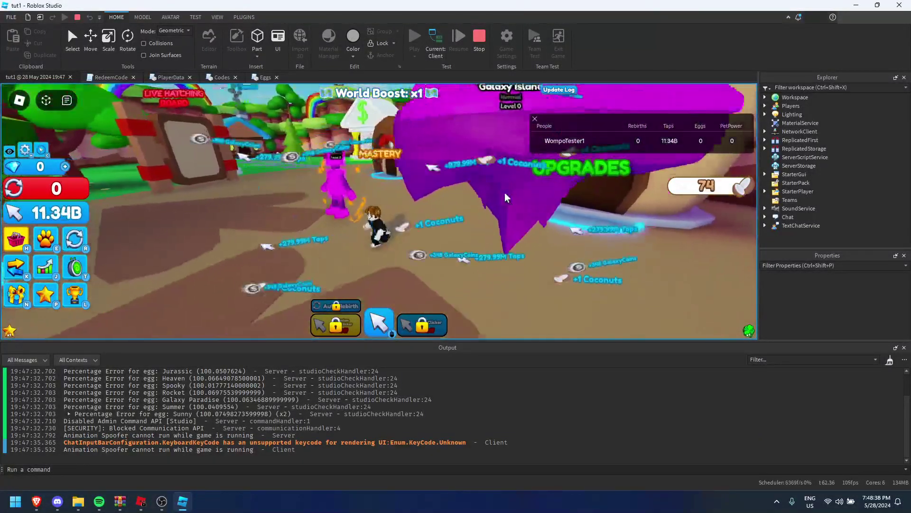
{"action": "left_click", "coordinate": [505, 194]}
{"action": "left_click", "coordinate": [505, 193]}
{"action": "left_click", "coordinate": [505, 193]}
{"action": "left_click", "coordinate": [505, 193]}
{"action": "left_click", "coordinate": [505, 193]}
{"action": "left_click", "coordinate": [505, 193]}
{"action": "left_click", "coordinate": [505, 193]}
{"action": "left_click", "coordinate": [505, 193]}
{"action": "left_click", "coordinate": [505, 193]}
{"action": "left_click", "coordinate": [505, 193]}
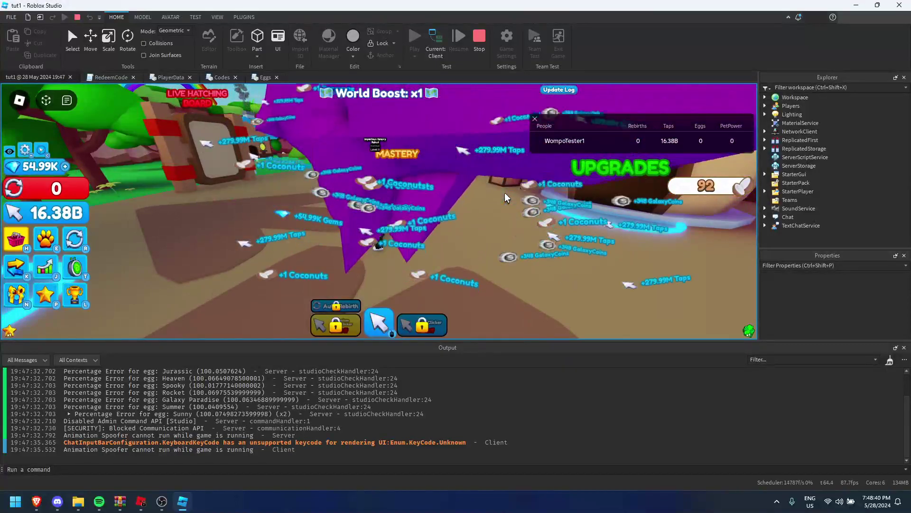
Return to the potion shop and buy three X2 Taps Potions and five X2 Luck Potions
{"action": "key", "text": "w"}
{"action": "right_click_drag", "start_coordinate": [505, 193], "coordinate": [502, 203]}
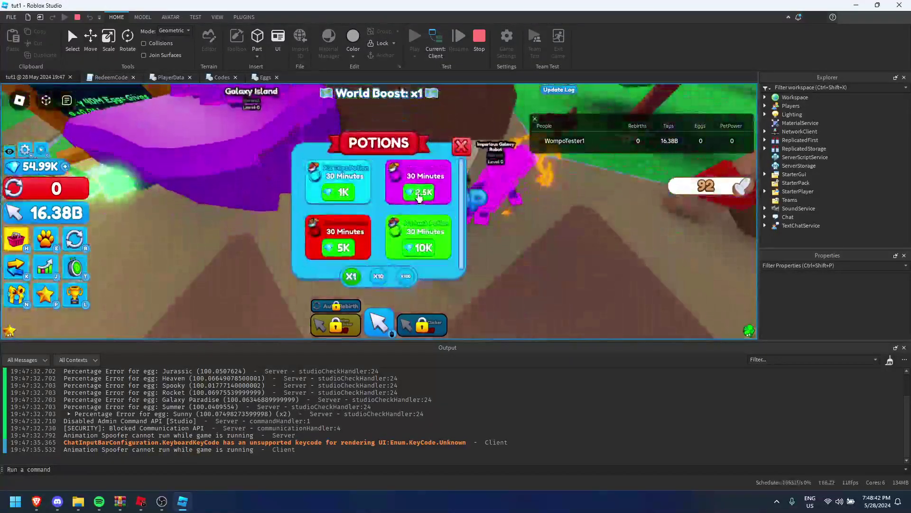
{"action": "left_click", "coordinate": [342, 193]}
{"action": "left_click", "coordinate": [341, 193]}
{"action": "left_click", "coordinate": [341, 193]}
{"action": "left_click", "coordinate": [425, 246]}
{"action": "left_click", "coordinate": [424, 246]}
{"action": "left_click", "coordinate": [425, 246]}
{"action": "left_click", "coordinate": [425, 246]}
{"action": "left_click", "coordinate": [425, 246]}
{"action": "left_click", "coordinate": [425, 246]}
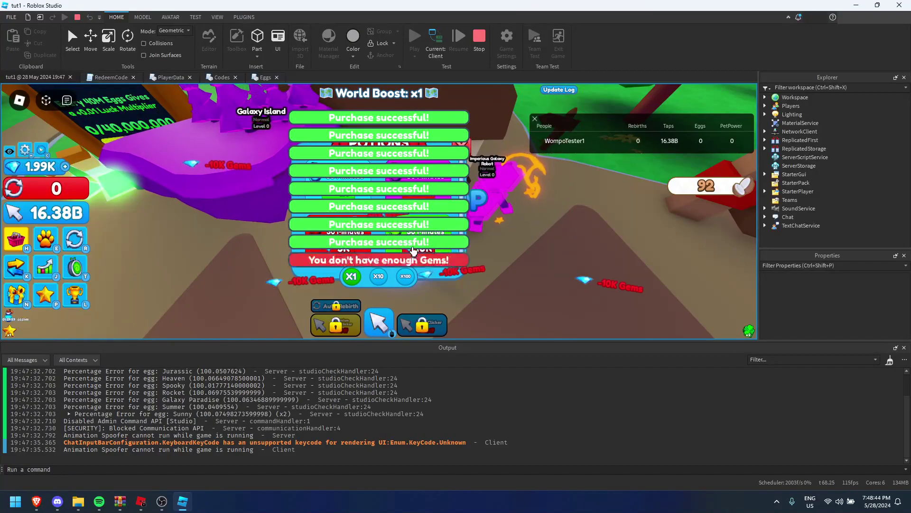
{"action": "key", "text": "s"}
Tap in the game world to test the purchased potion boosts
{"action": "left_click", "coordinate": [351, 239]}
{"action": "left_click", "coordinate": [200, 213]}
{"action": "left_click", "coordinate": [201, 212]}
{"action": "left_click", "coordinate": [200, 212]}
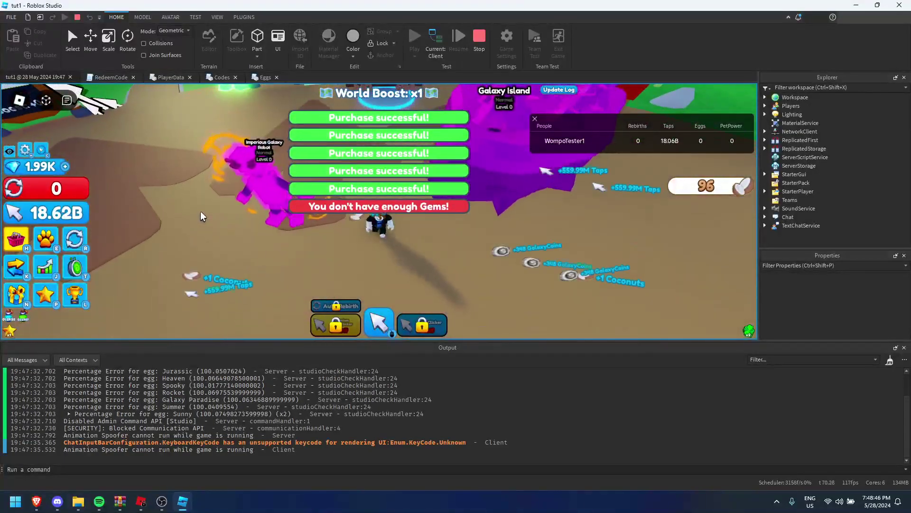
Keep tapping in the game world to collect more Taps, Galaxy Coins and Coconuts with the active boosts
{"action": "left_click", "coordinate": [200, 212]}
{"action": "left_click", "coordinate": [200, 211]}
{"action": "left_click", "coordinate": [201, 212]}
{"action": "left_click", "coordinate": [156, 211]}
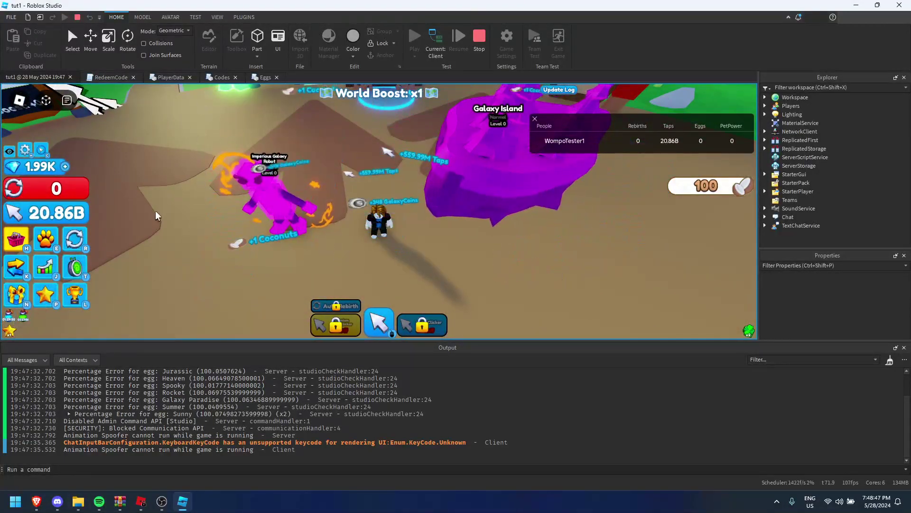
Look through the Season 2 pass tiers and its daily and weekly quests, and close the pass
{"action": "left_click", "coordinate": [75, 294]}
{"action": "left_click", "coordinate": [52, 294]}
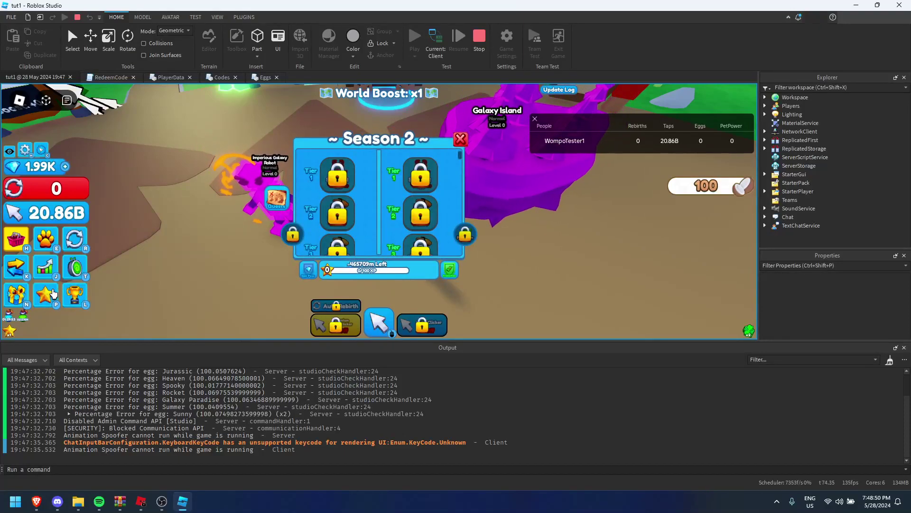
{"action": "scroll", "coordinate": [427, 209], "scroll_direction": "down", "scroll_amount": 10}
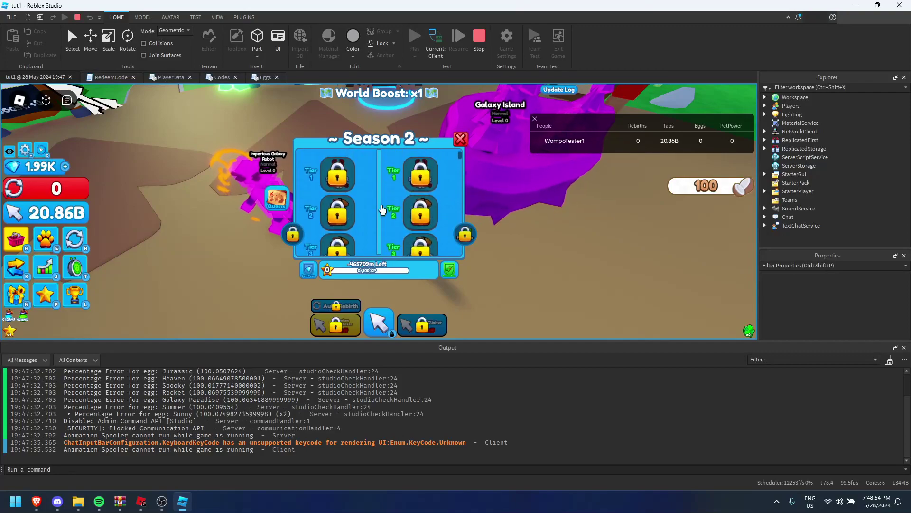
{"action": "left_click", "coordinate": [280, 198]}
{"action": "left_click", "coordinate": [280, 198]}
{"action": "left_click", "coordinate": [279, 203]}
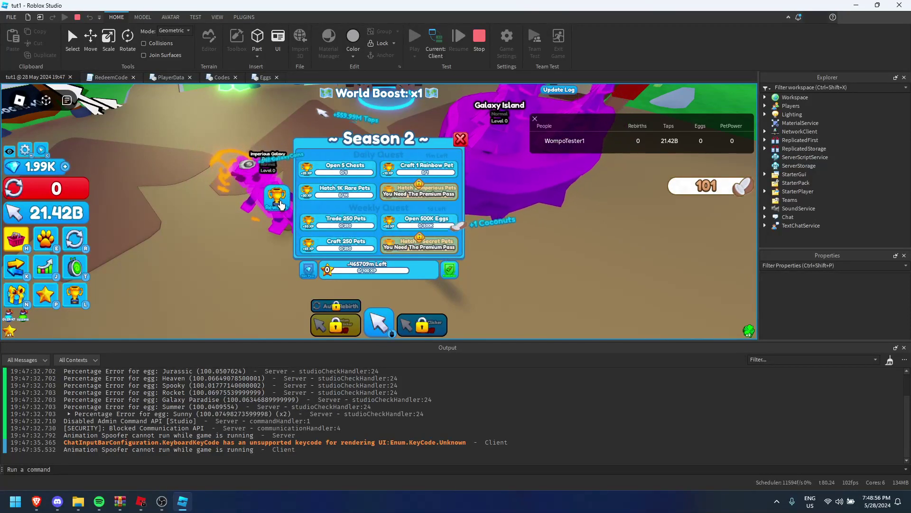
{"action": "left_click", "coordinate": [279, 208]}
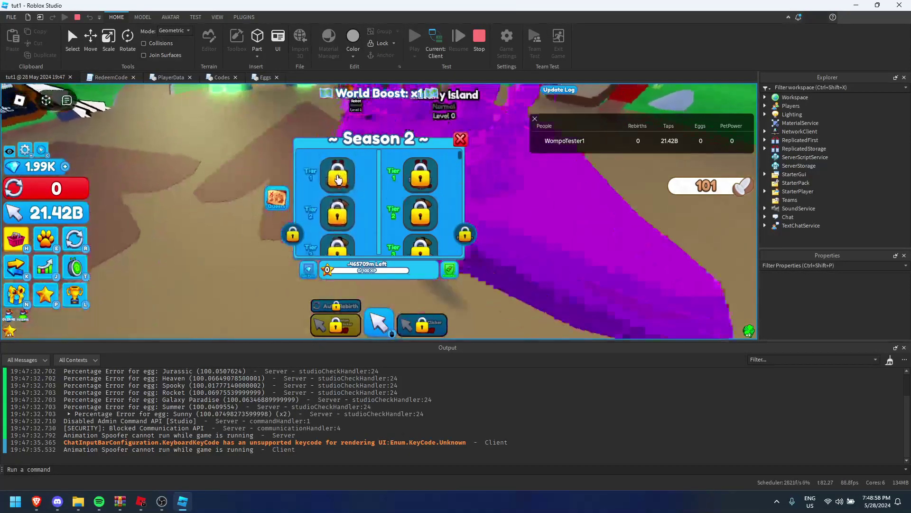
{"action": "left_click", "coordinate": [462, 139]}
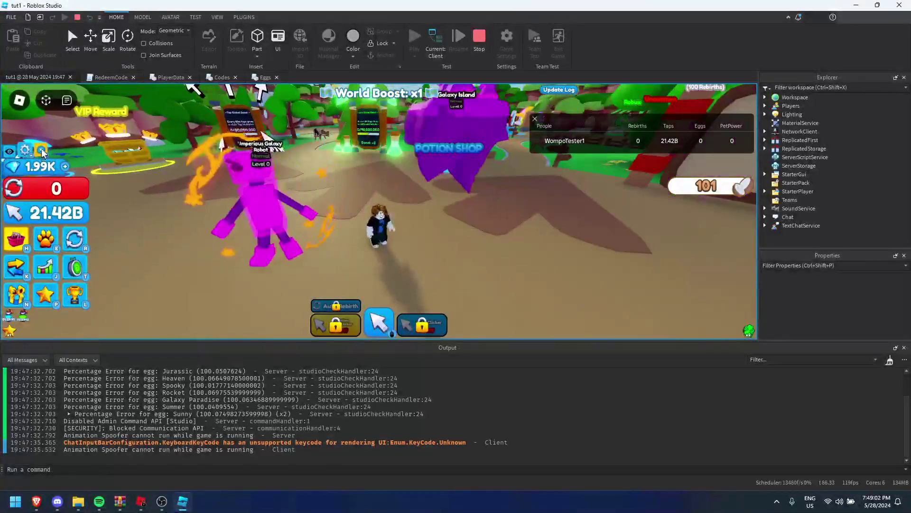
Check the game's settings and pets windows and close them again
{"action": "left_click", "coordinate": [42, 150]}
{"action": "left_click", "coordinate": [42, 150]}
{"action": "left_click", "coordinate": [30, 151]}
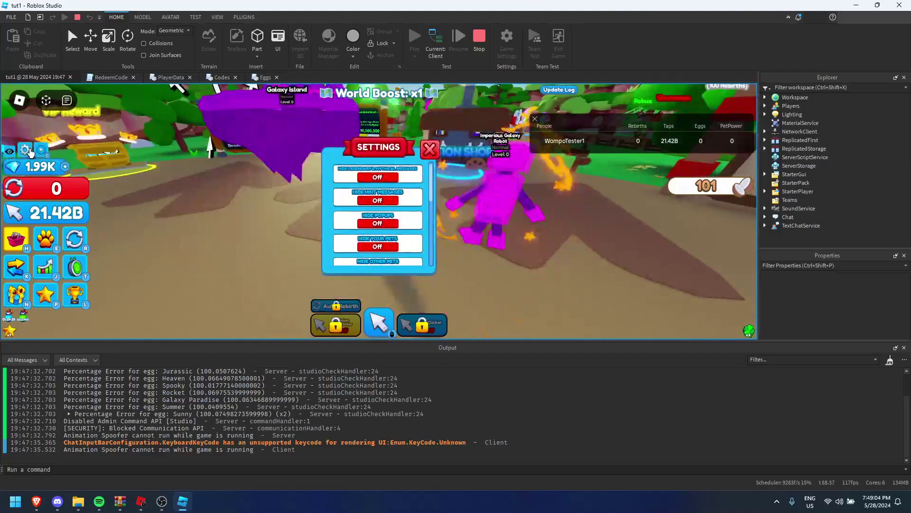
{"action": "left_click", "coordinate": [30, 151]}
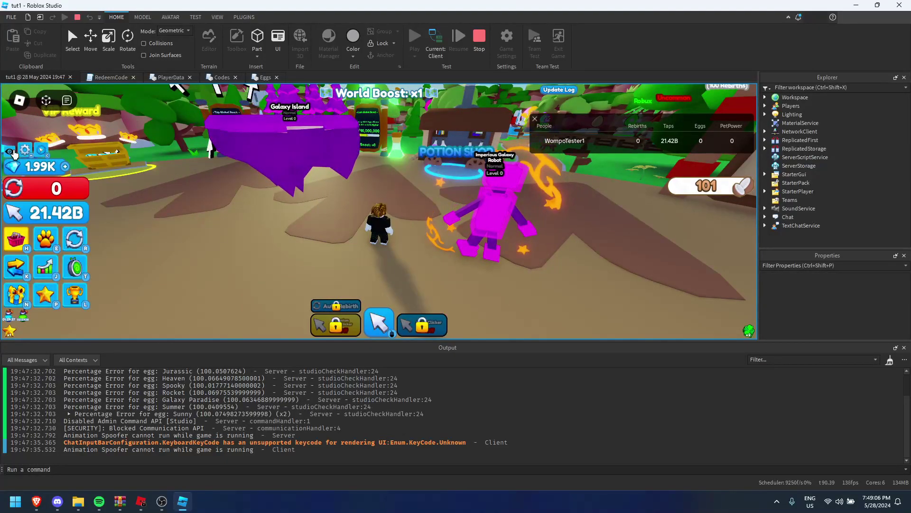
{"action": "left_click", "coordinate": [46, 240]}
{"action": "left_click", "coordinate": [45, 240]}
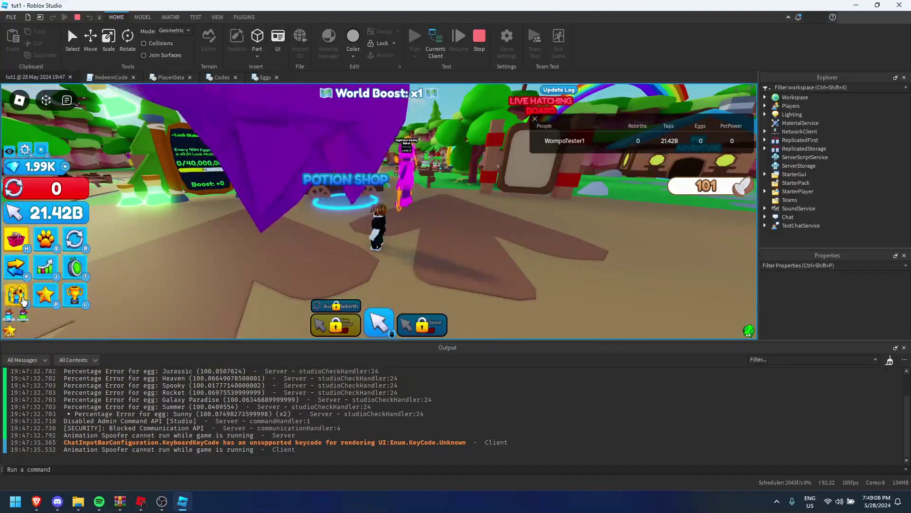
Check the trading window and its trade history, and close them
{"action": "left_click", "coordinate": [19, 299]}
{"action": "left_click", "coordinate": [456, 155]}
{"action": "left_click", "coordinate": [17, 264]}
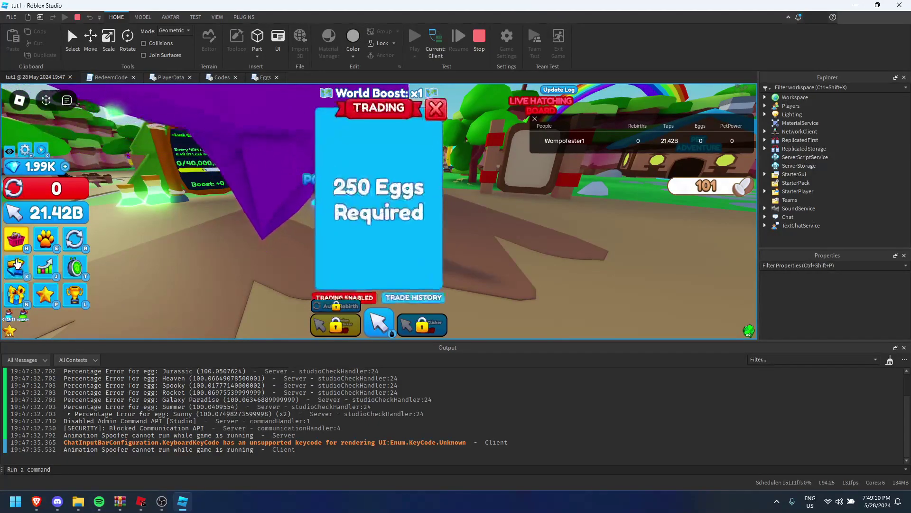
{"action": "left_click", "coordinate": [17, 264]}
{"action": "left_click", "coordinate": [17, 264]}
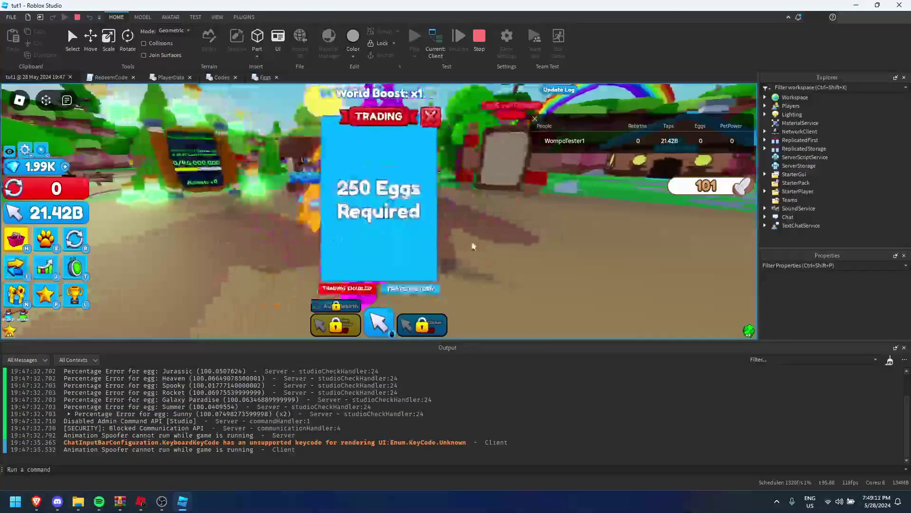
{"action": "left_click", "coordinate": [425, 288]}
{"action": "left_click", "coordinate": [455, 140]}
Open the in-game shop, try the 599$ limited-time egg offer, and browse to the boosts
{"action": "key", "text": "h"}
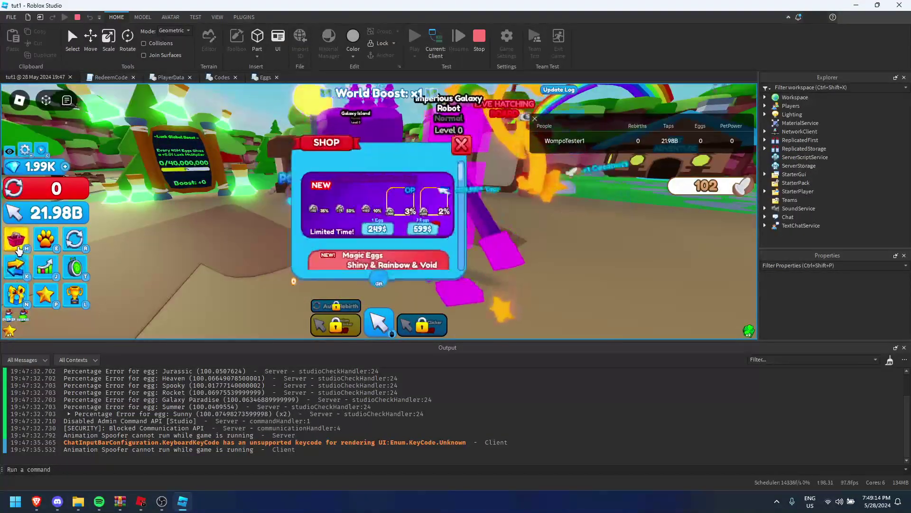
{"action": "mouse_move", "coordinate": [431, 214]}
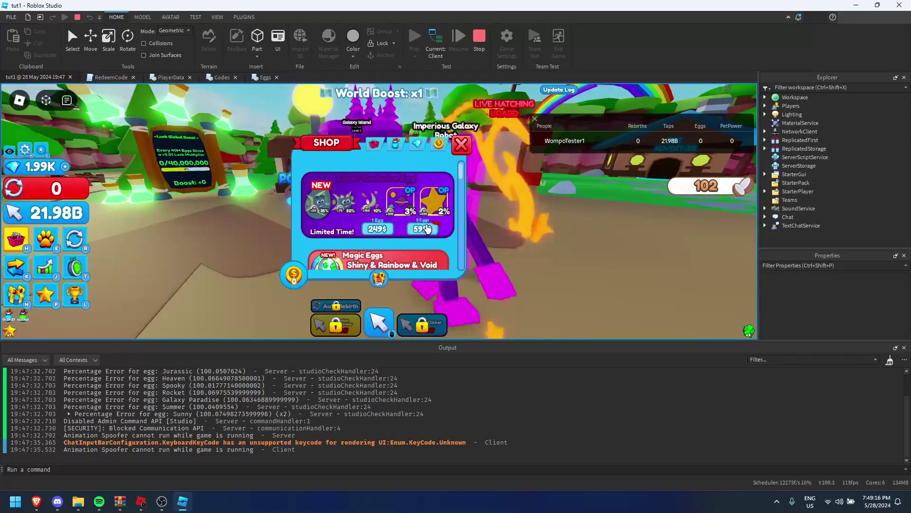
{"action": "left_click", "coordinate": [420, 229]}
{"action": "left_click", "coordinate": [419, 244]}
{"action": "scroll", "coordinate": [413, 247], "scroll_direction": "down", "scroll_amount": 10}
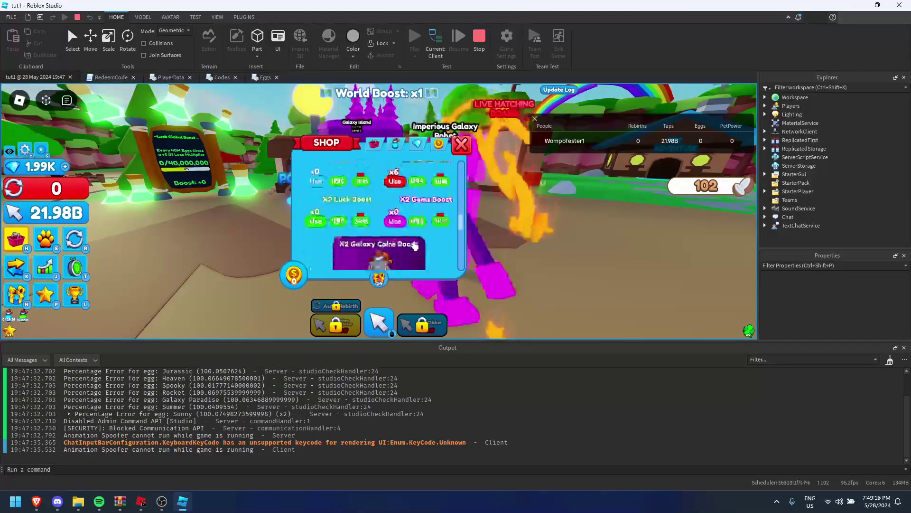
{"action": "scroll", "coordinate": [412, 247], "scroll_direction": "down", "scroll_amount": 3}
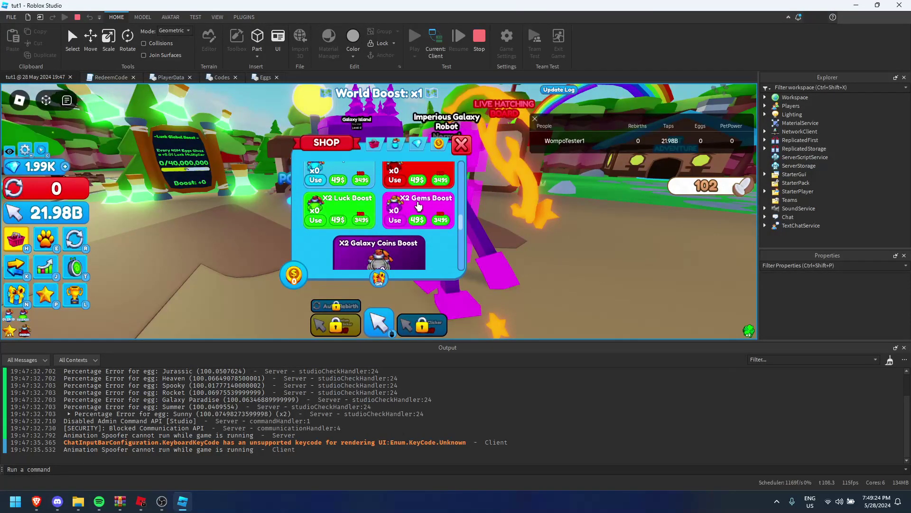
Try to buy the 349$ pack of the boost above X2 Gems Boost, look over the gem packs, and close the shop
{"action": "left_click", "coordinate": [440, 181]}
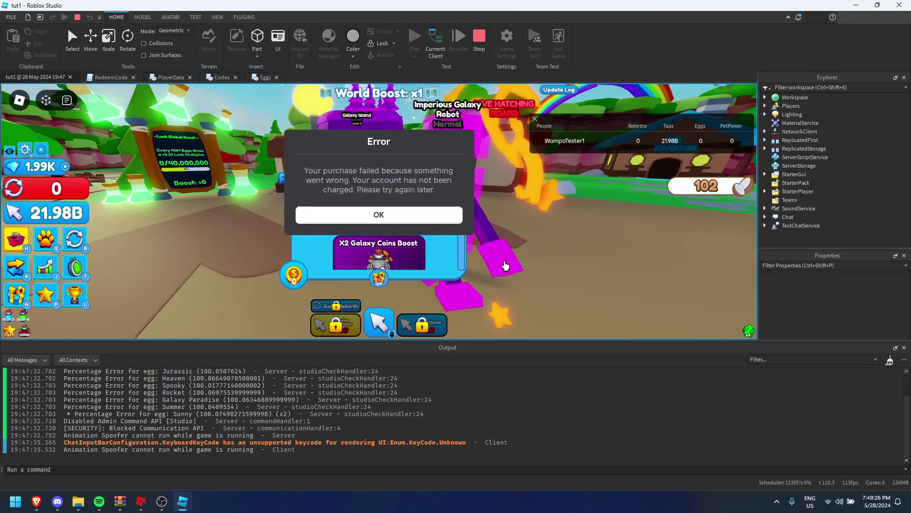
{"action": "left_click", "coordinate": [380, 244]}
{"action": "scroll", "coordinate": [404, 226], "scroll_direction": "down", "scroll_amount": 3}
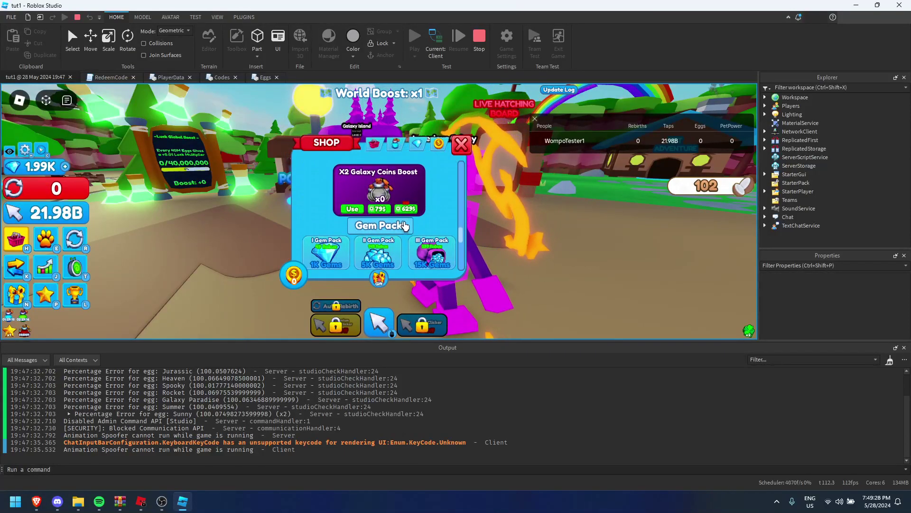
{"action": "scroll", "coordinate": [405, 226], "scroll_direction": "down", "scroll_amount": 3}
{"action": "left_click", "coordinate": [461, 144]}
Look through the teleport destinations and return to the game world
{"action": "scroll", "coordinate": [450, 196], "scroll_direction": "down", "scroll_amount": 3}
{"action": "right_click_drag", "start_coordinate": [450, 195], "coordinate": [450, 196]}
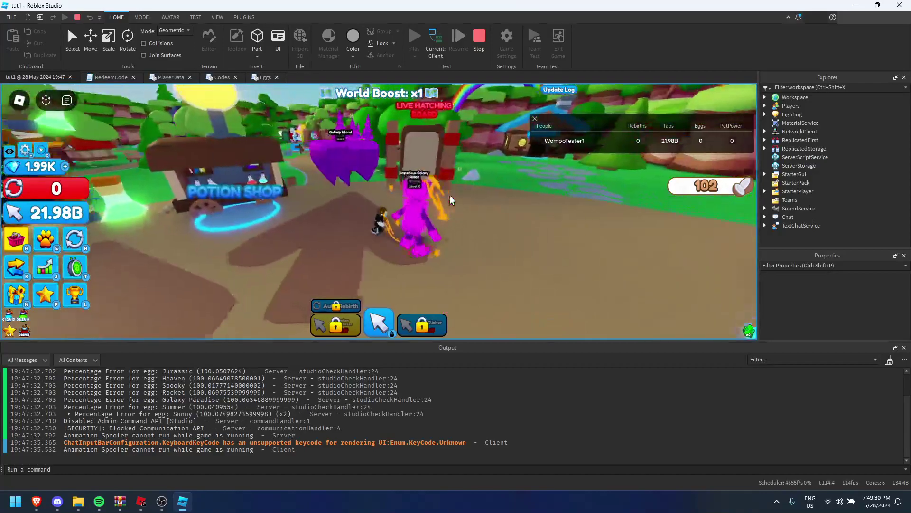
{"action": "left_click", "coordinate": [75, 267]}
{"action": "scroll", "coordinate": [377, 215], "scroll_direction": "down", "scroll_amount": 3}
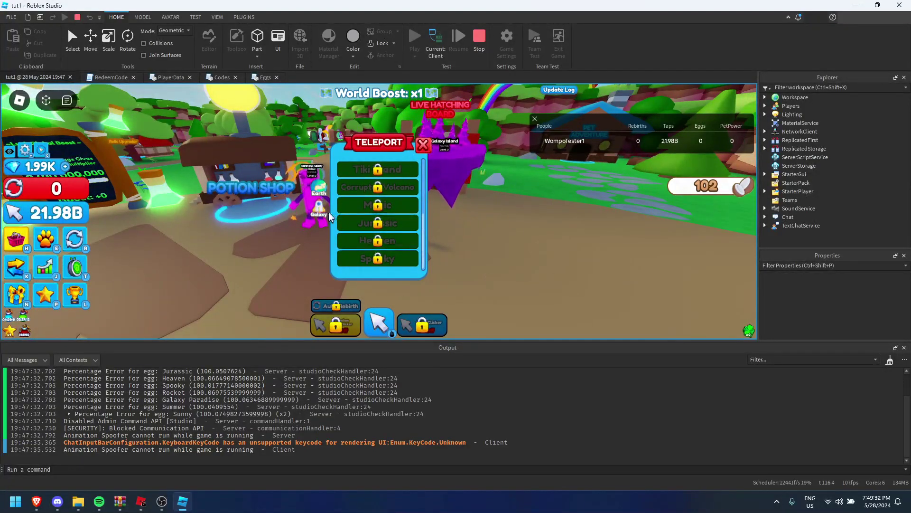
{"action": "key", "text": "s"}
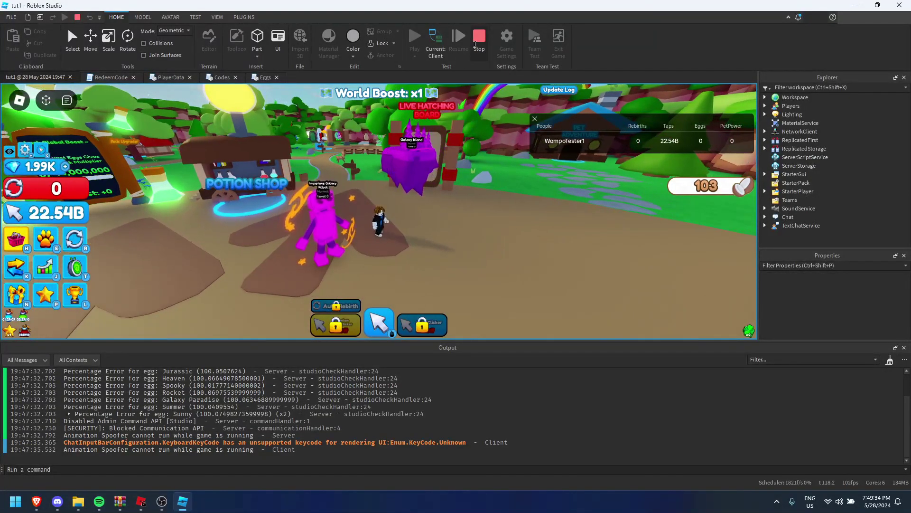